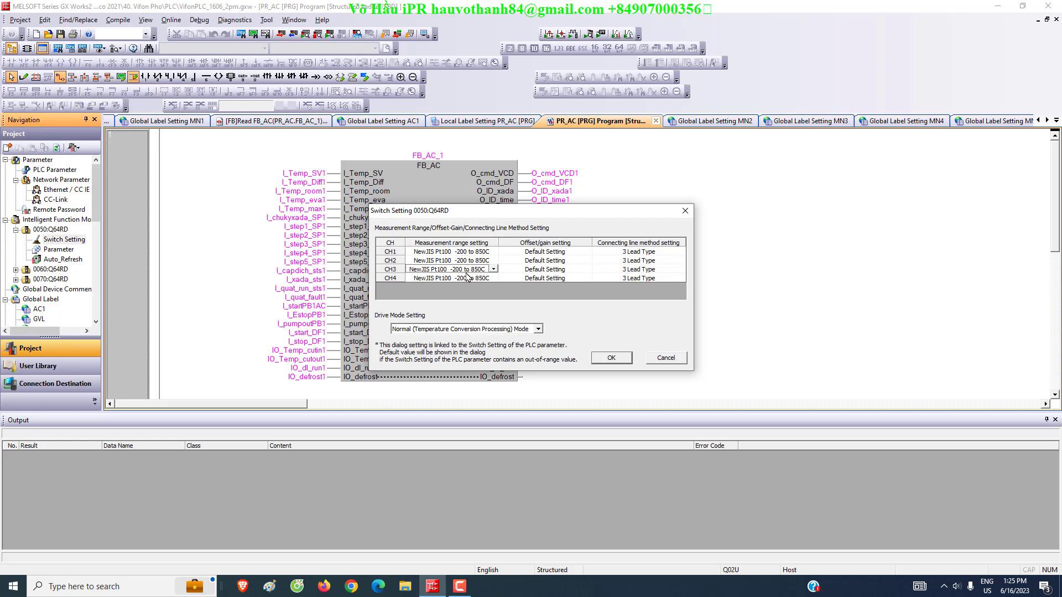
Accept the 0050:Q64RD switch settings and set its temperature conversion to 0:Enable for channels CH1 through CH4
click(464, 279)
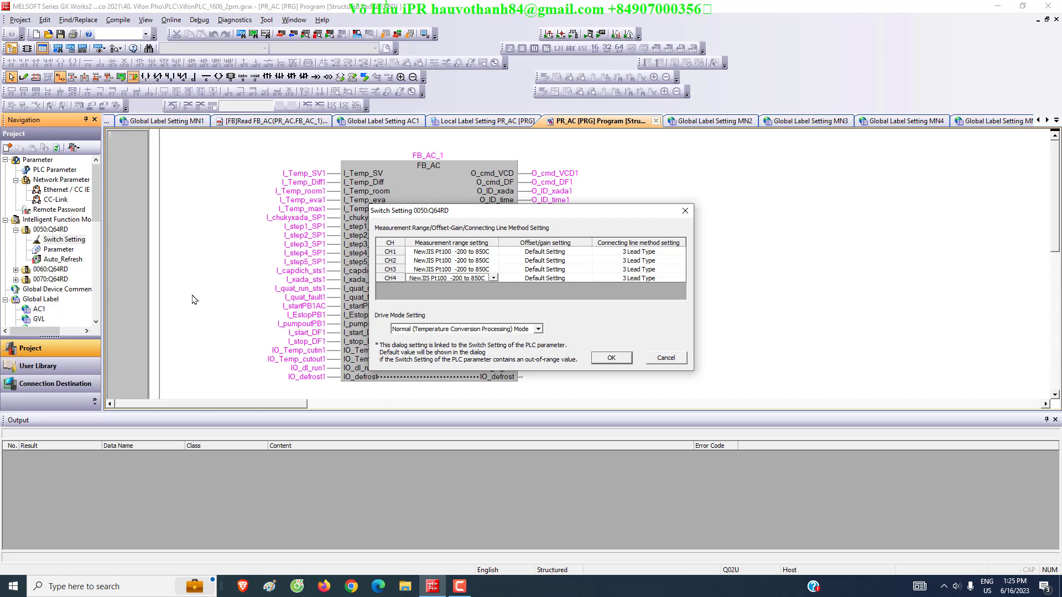
click(611, 358)
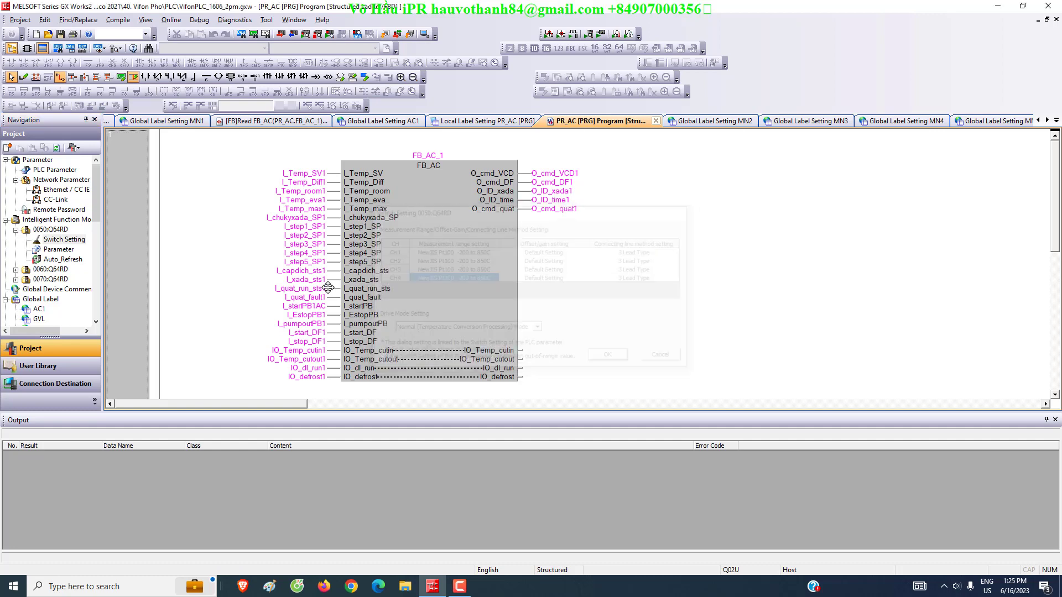
double_click(59, 249)
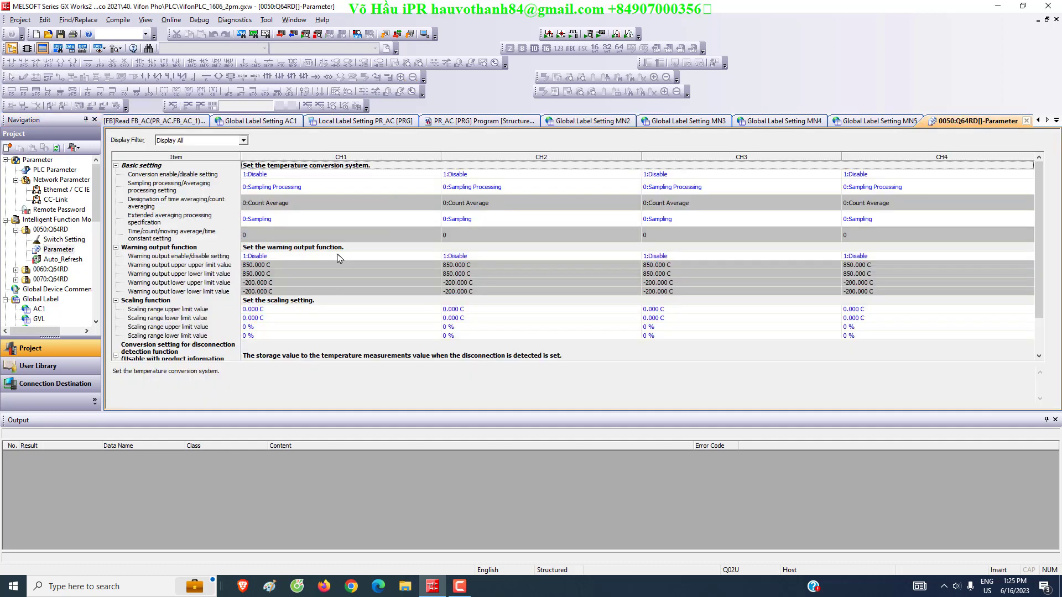
click(271, 175)
click(268, 185)
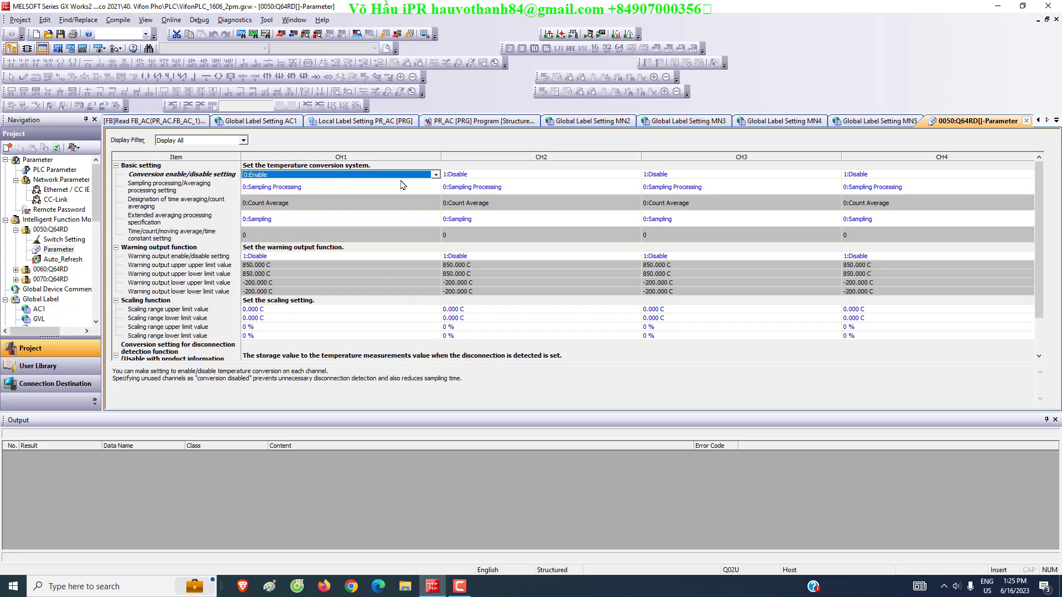
click(469, 176)
click(462, 185)
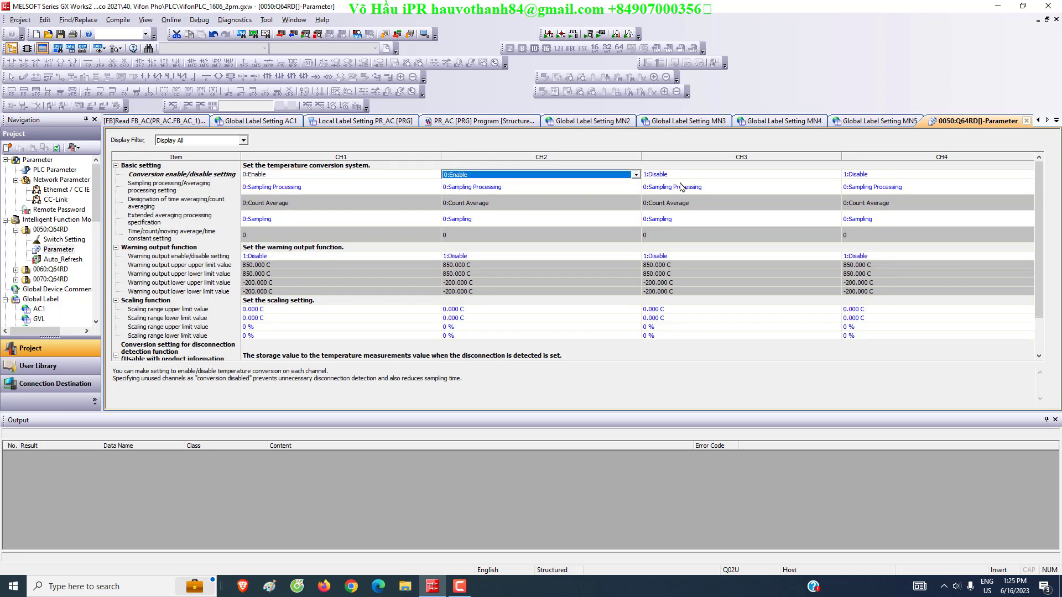
click(669, 176)
click(664, 184)
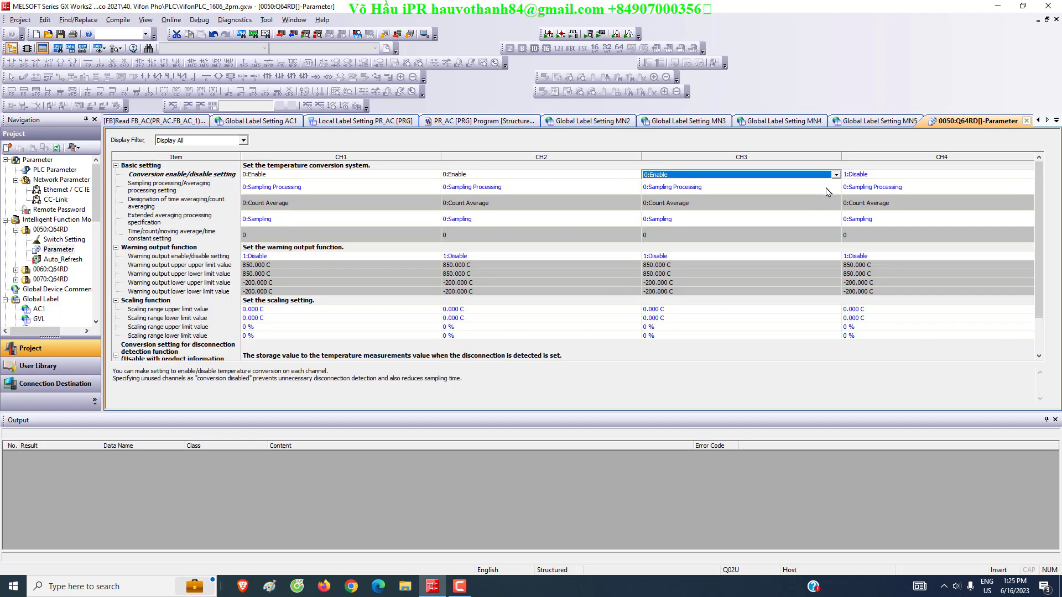
click(853, 176)
click(854, 184)
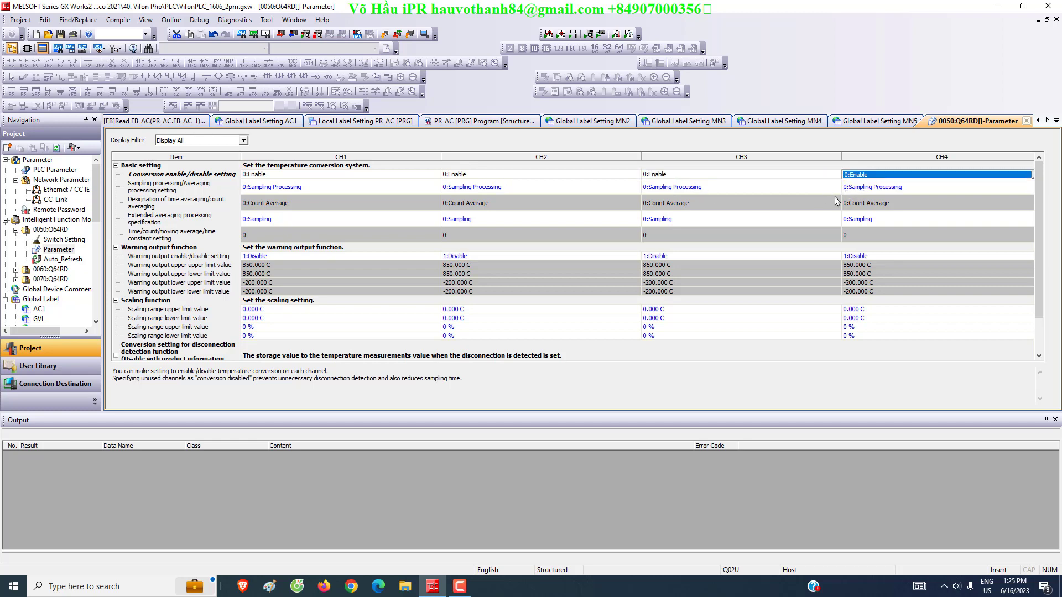
click(766, 251)
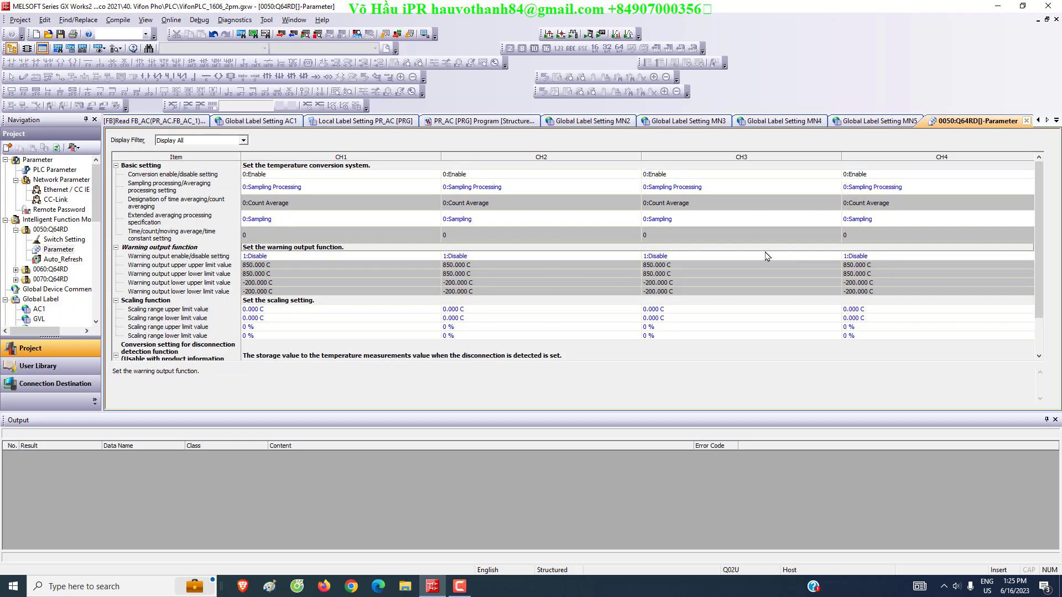
scroll(278, 310, down, 1)
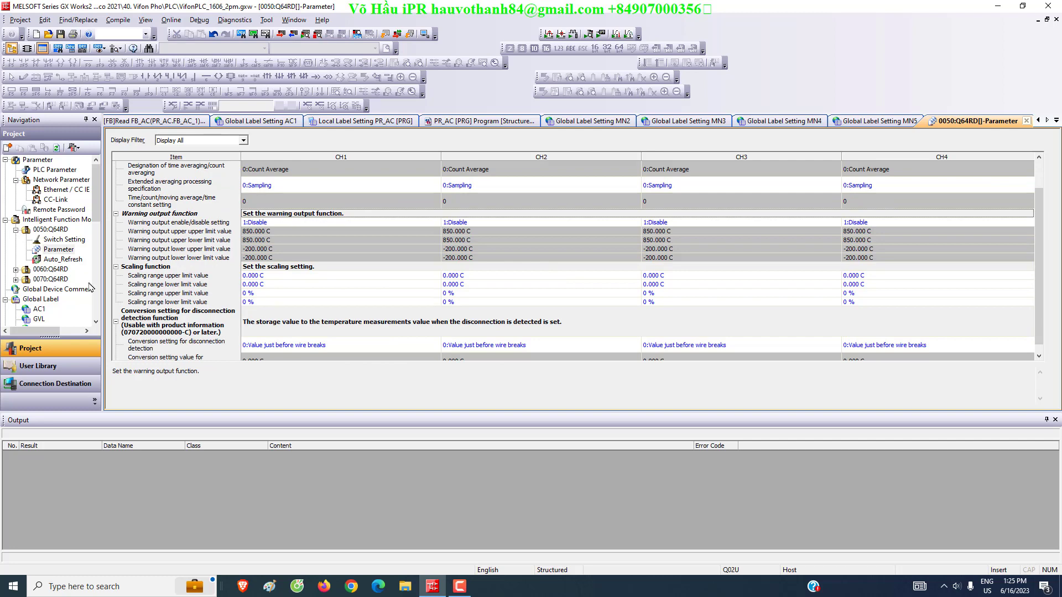
Set the 0050:Q64RD auto refresh devices for the 16-bit measured temperature value to D101, D102, D103 and D104 for CH1 to CH4
double_click(57, 260)
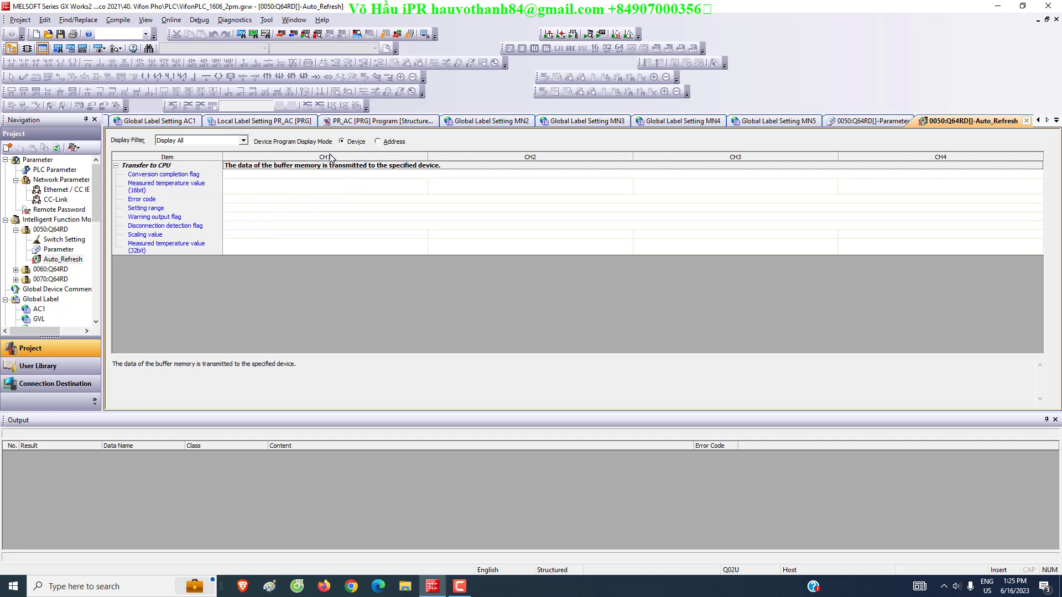
click(325, 177)
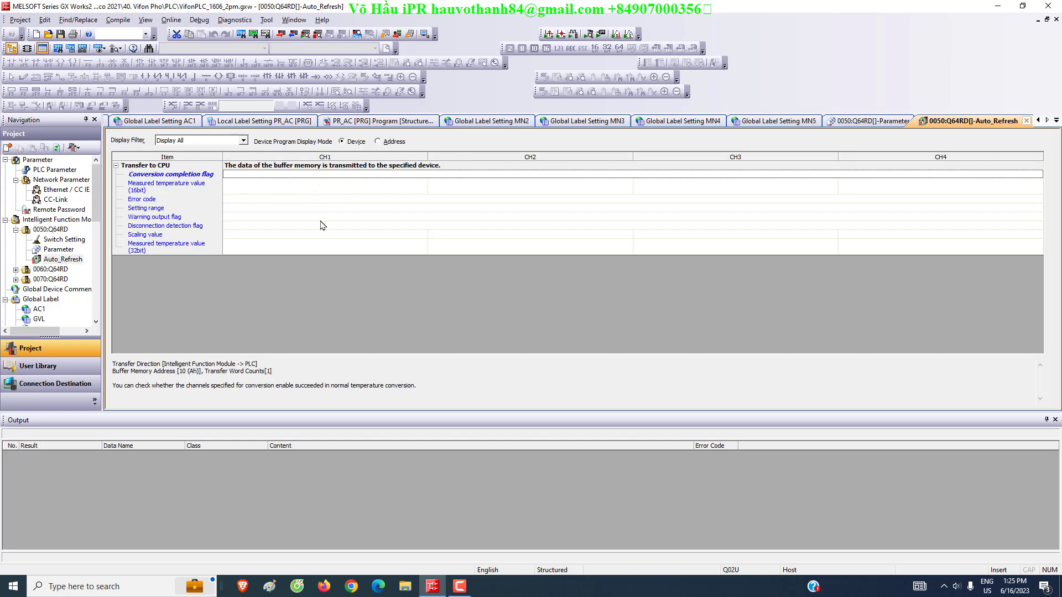
click(309, 187)
click(309, 187)
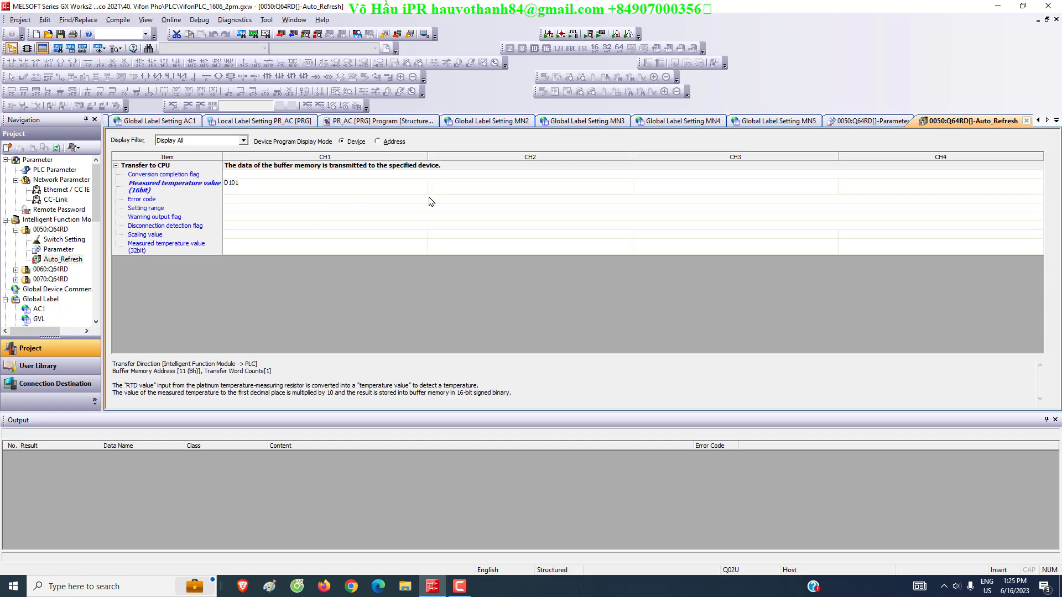
click(467, 186)
click(473, 189)
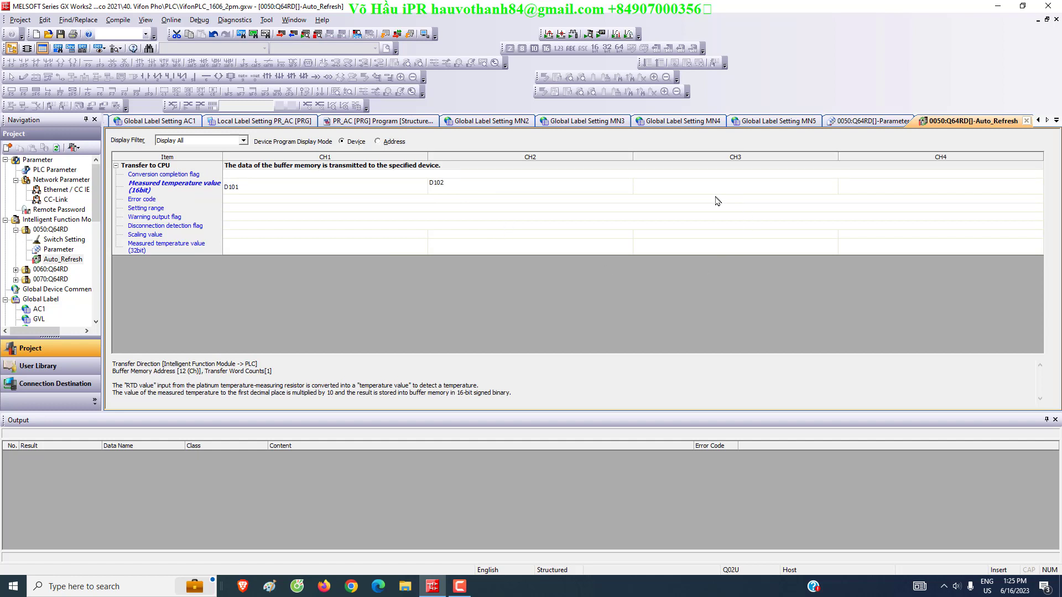
text(D102)
key(Tab)
click(897, 180)
click(898, 179)
text(D104)
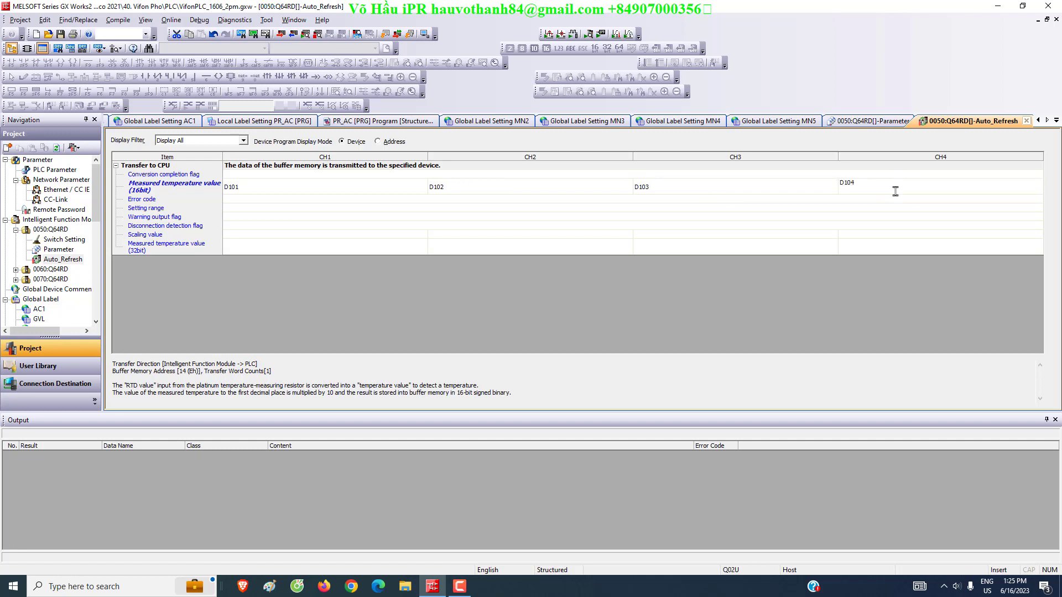
click(894, 203)
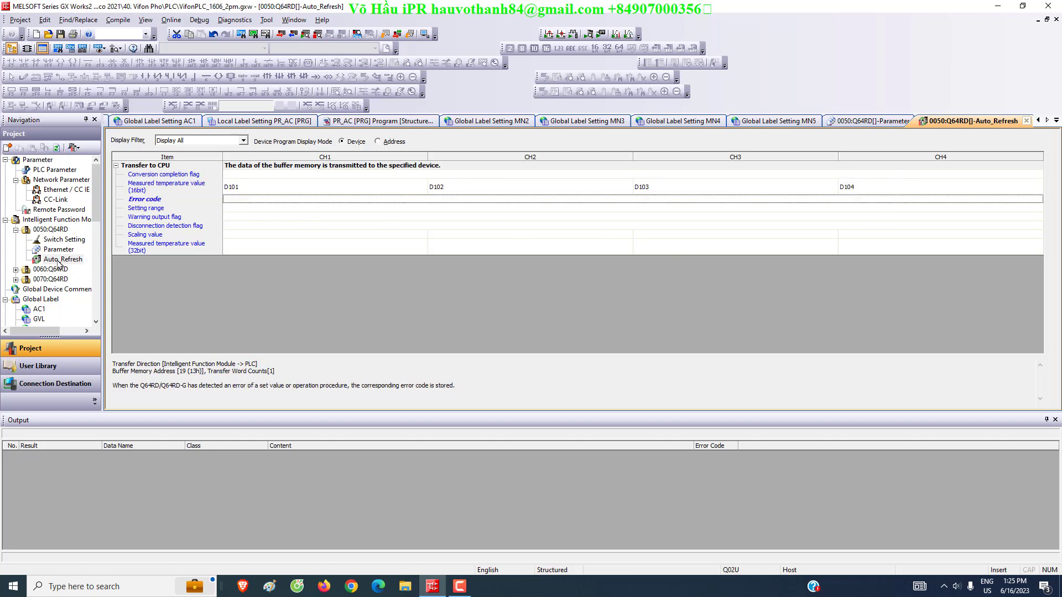
Check the switch settings of module 0060:Q64RD and close them without changes
double_click(51, 269)
double_click(64, 279)
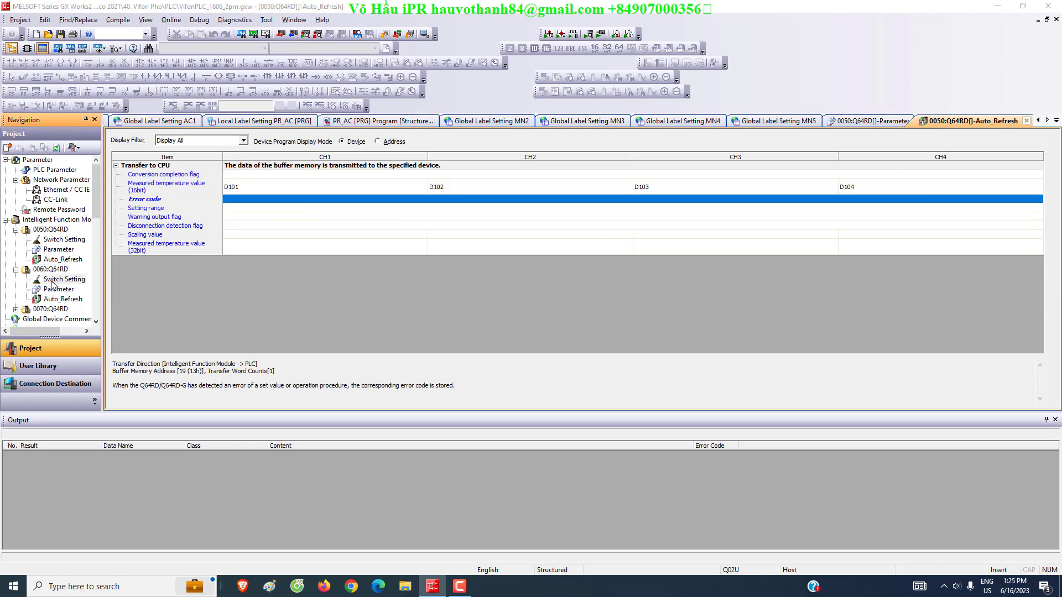
click(685, 211)
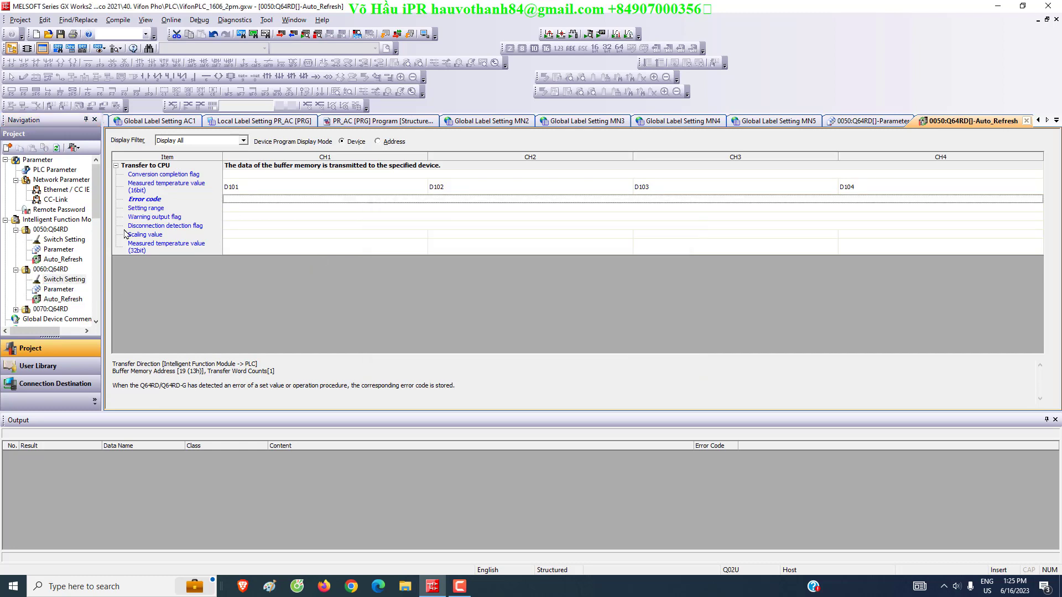
Set the conversion setting of module 0060:Q64RD to 0:Enable for channels CH1 through CH4
double_click(65, 289)
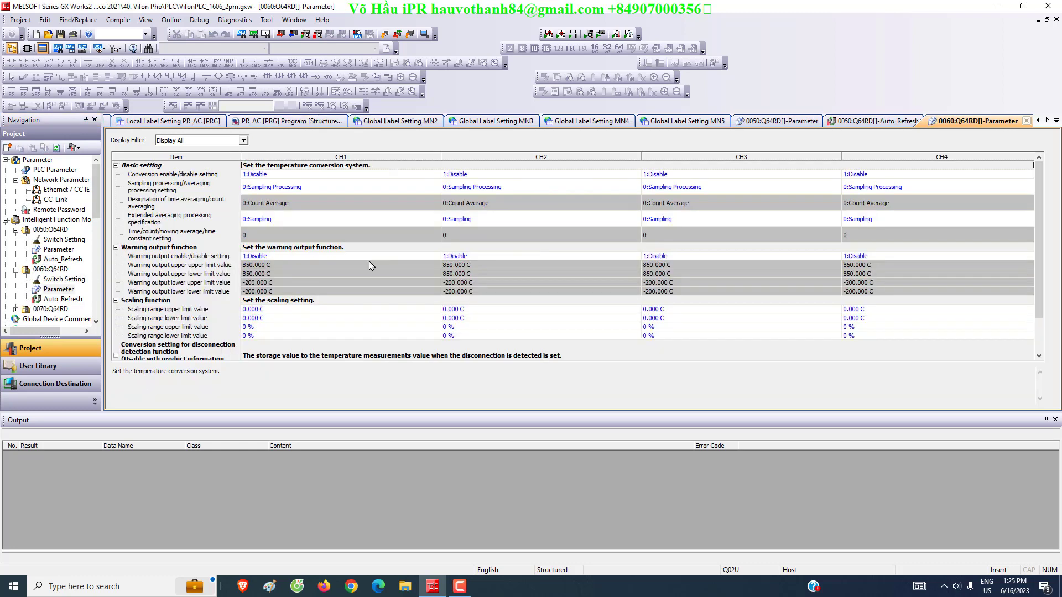
click(303, 175)
click(301, 183)
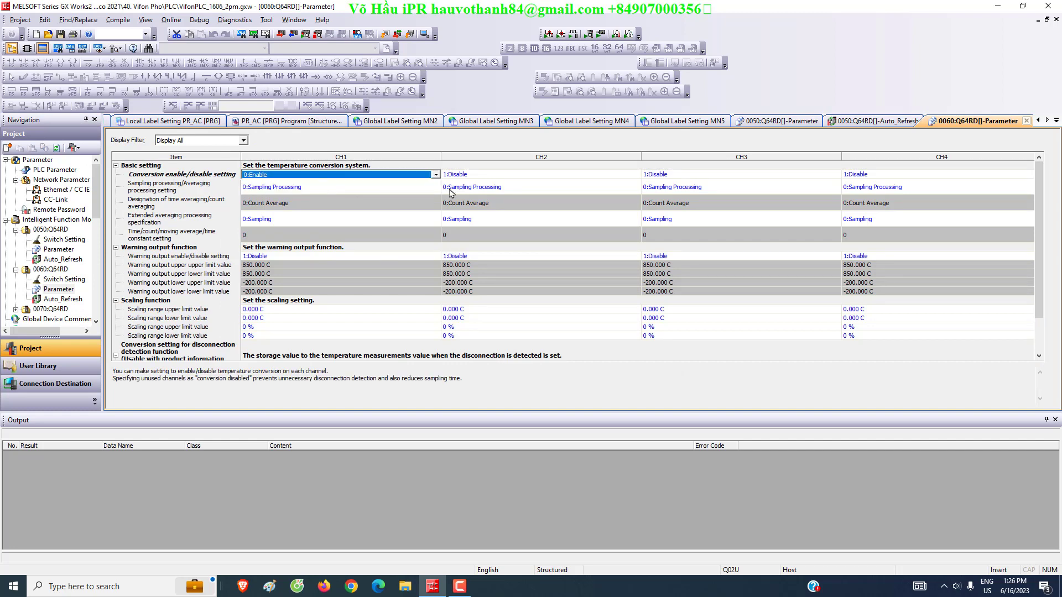
click(471, 175)
click(585, 183)
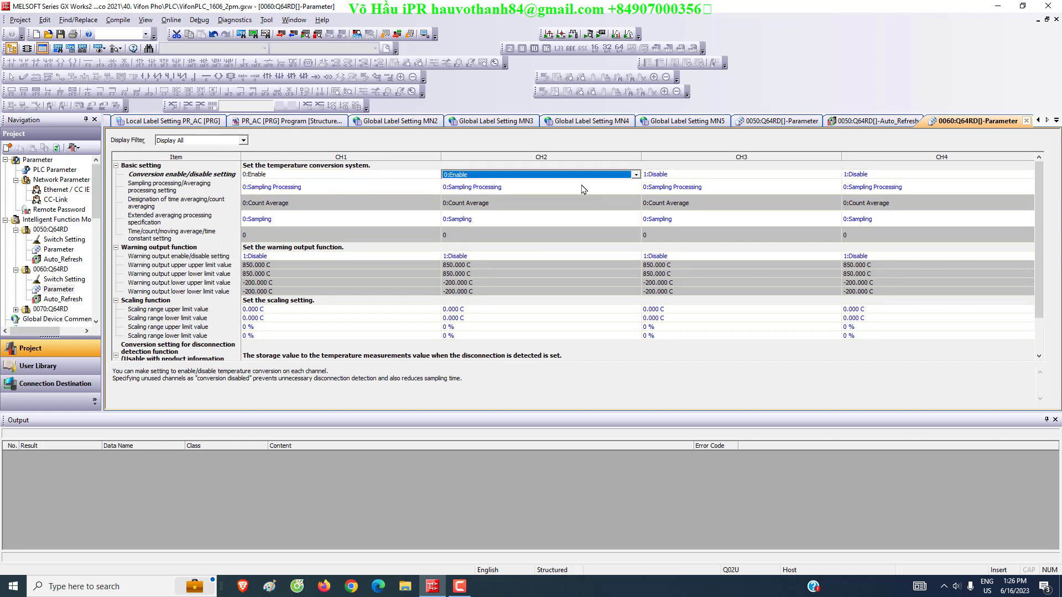
click(648, 177)
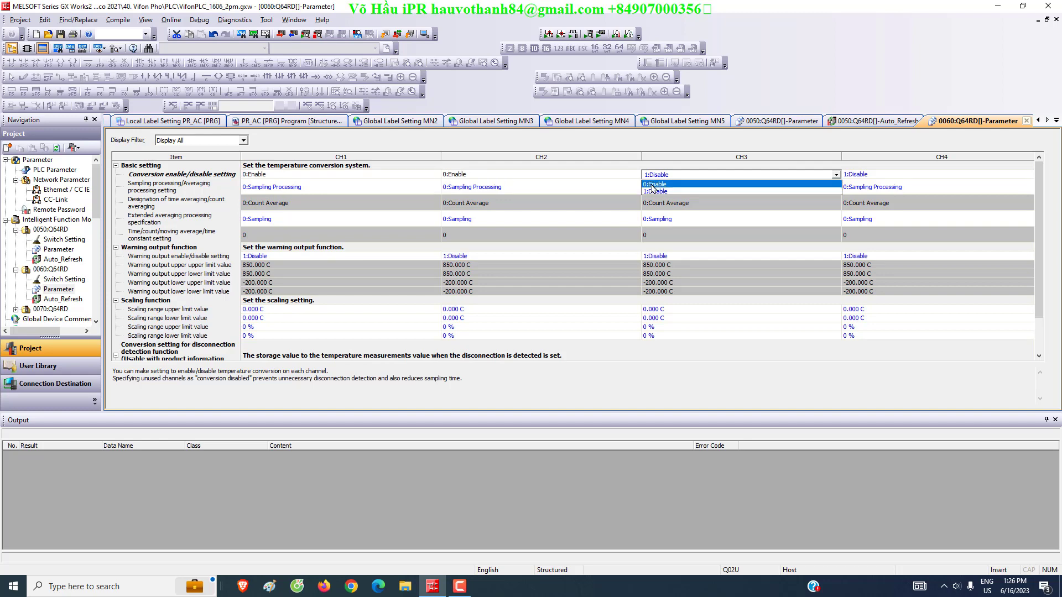
click(786, 183)
click(877, 176)
click(874, 184)
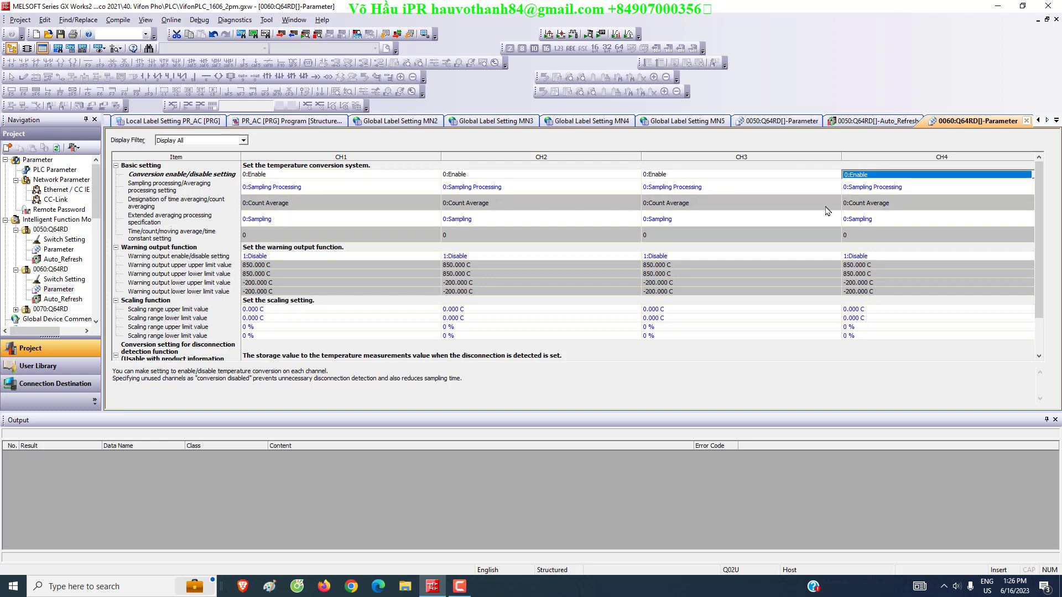
Set the 0060:Q64RD auto refresh devices for the 16-bit measured temperature value to D105, D106, D107 and D108 for CH1 to CH4
double_click(55, 299)
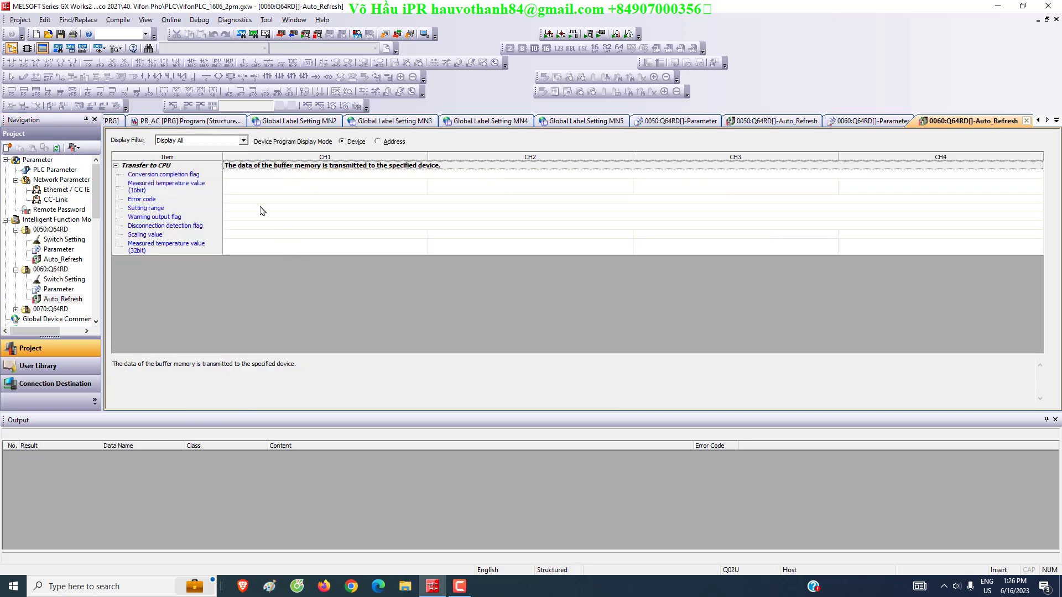
click(247, 188)
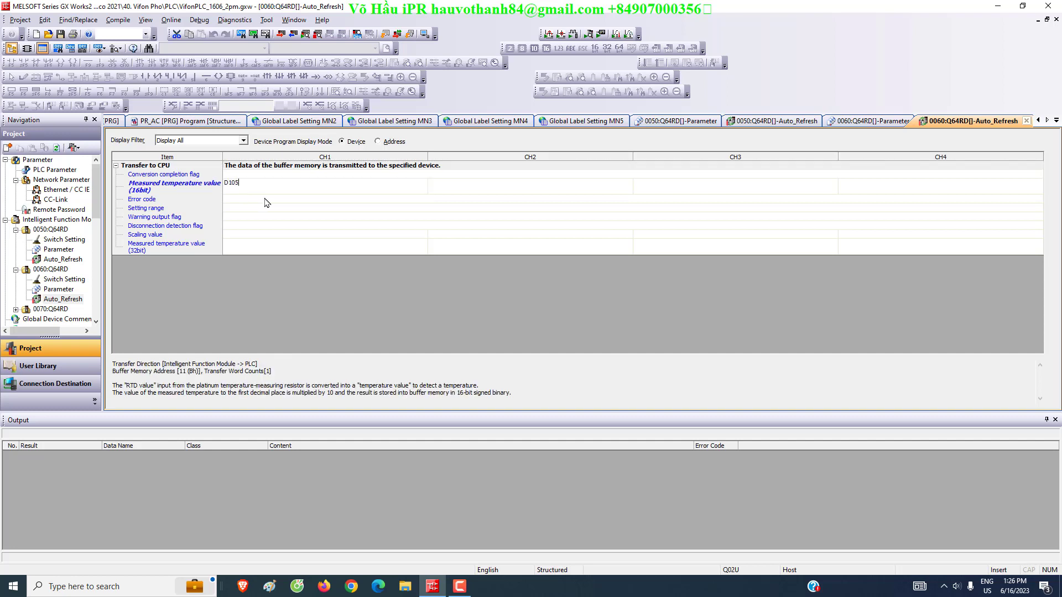
click(476, 191)
click(655, 189)
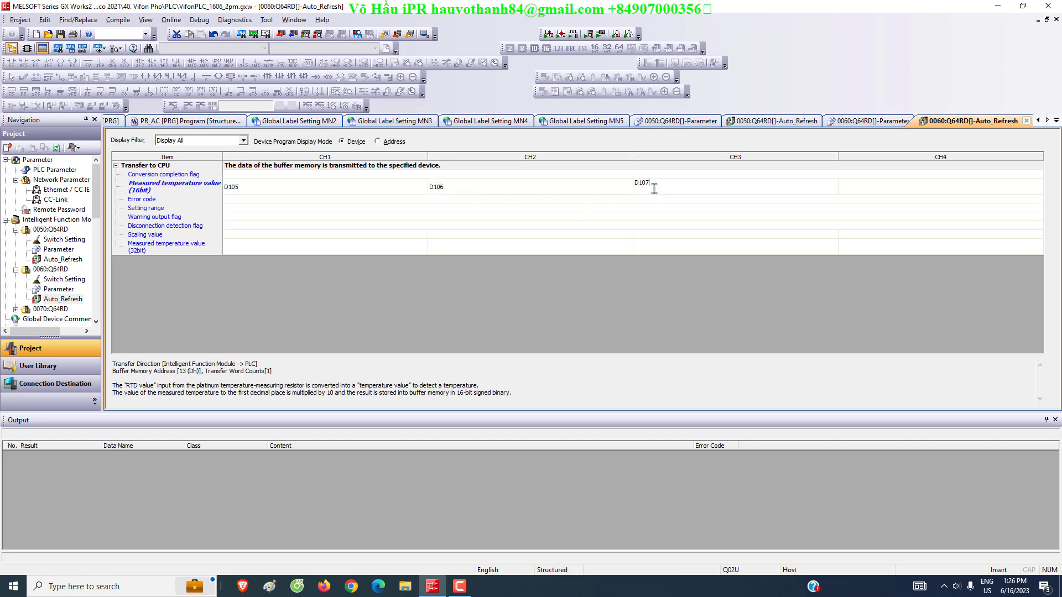
click(883, 183)
click(792, 210)
Review the switch settings of module 0070:Q64RD and accept them
click(60, 312)
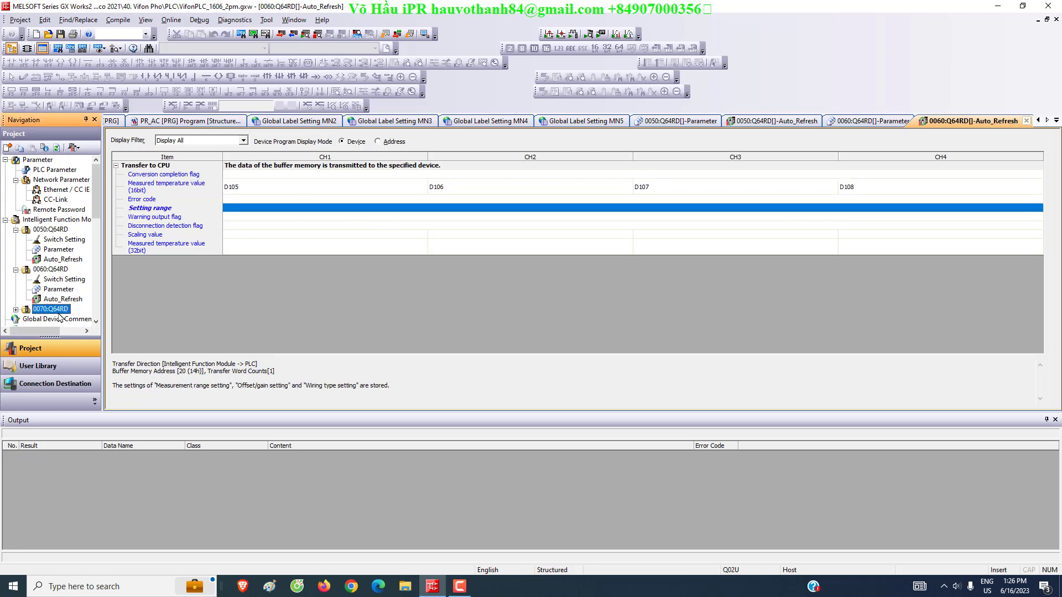
double_click(60, 312)
double_click(63, 299)
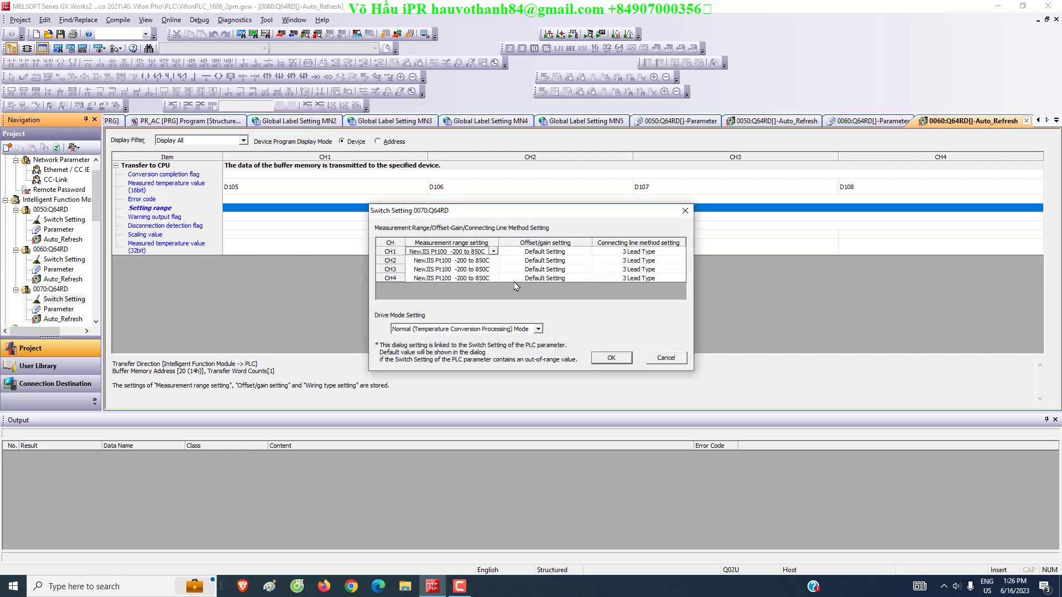
click(611, 358)
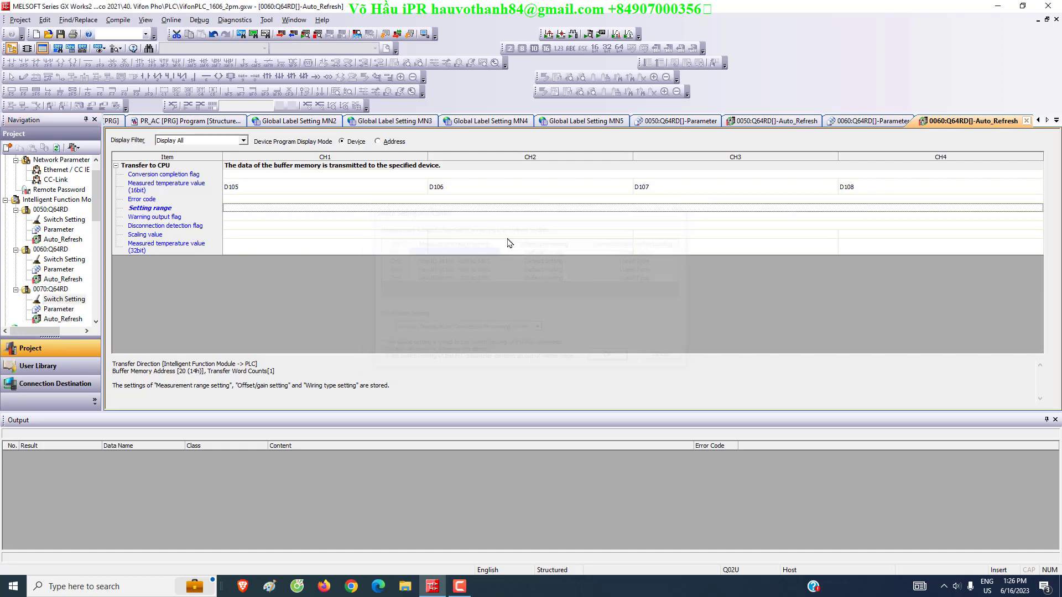
click(69, 302)
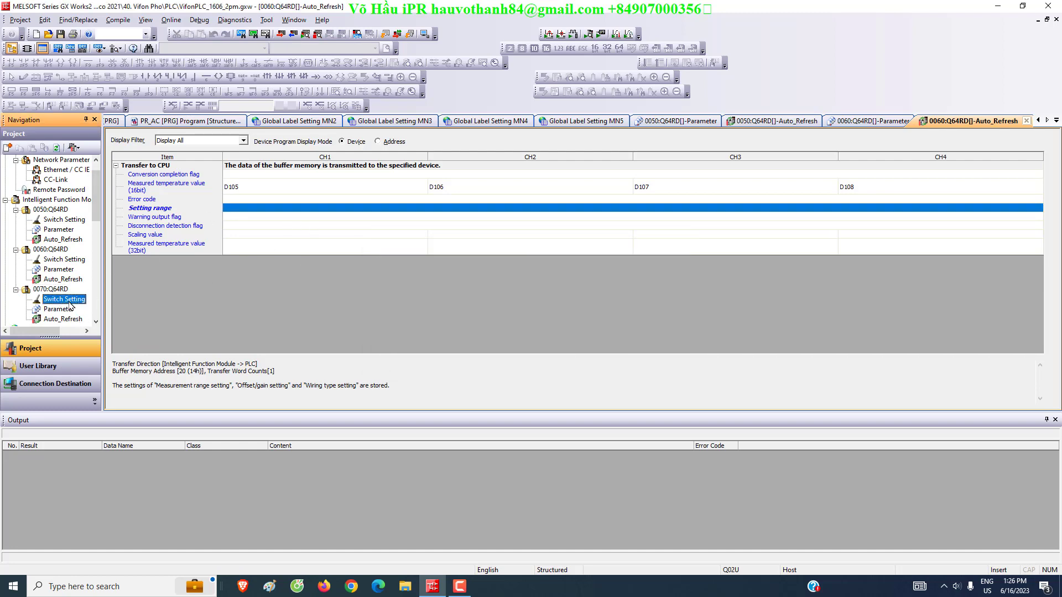
double_click(65, 300)
click(610, 358)
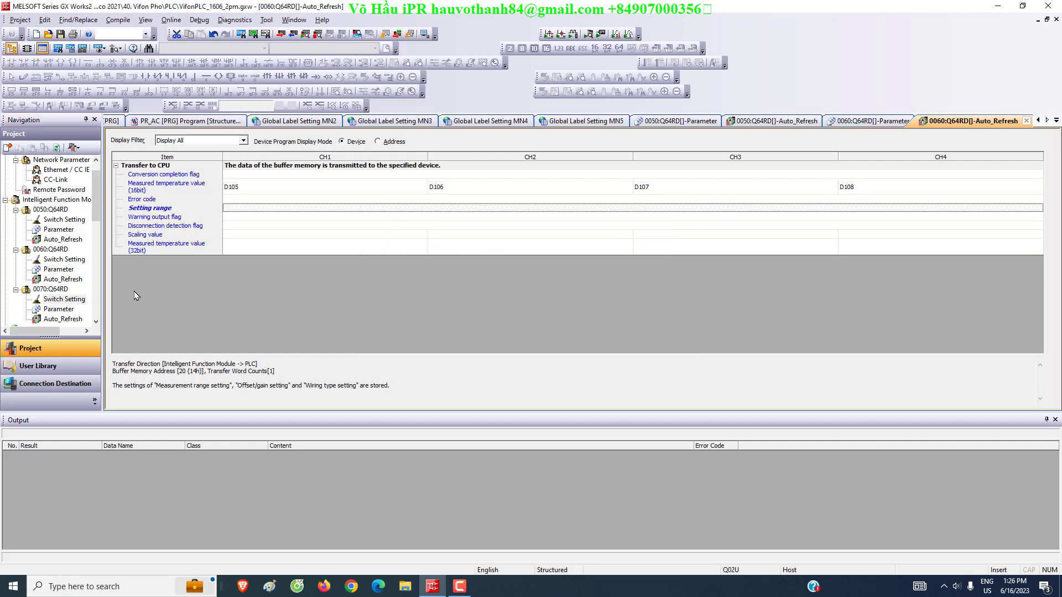
Set the conversion setting of module 0070:Q64RD to 0:Enable for channel CH1 only
double_click(69, 310)
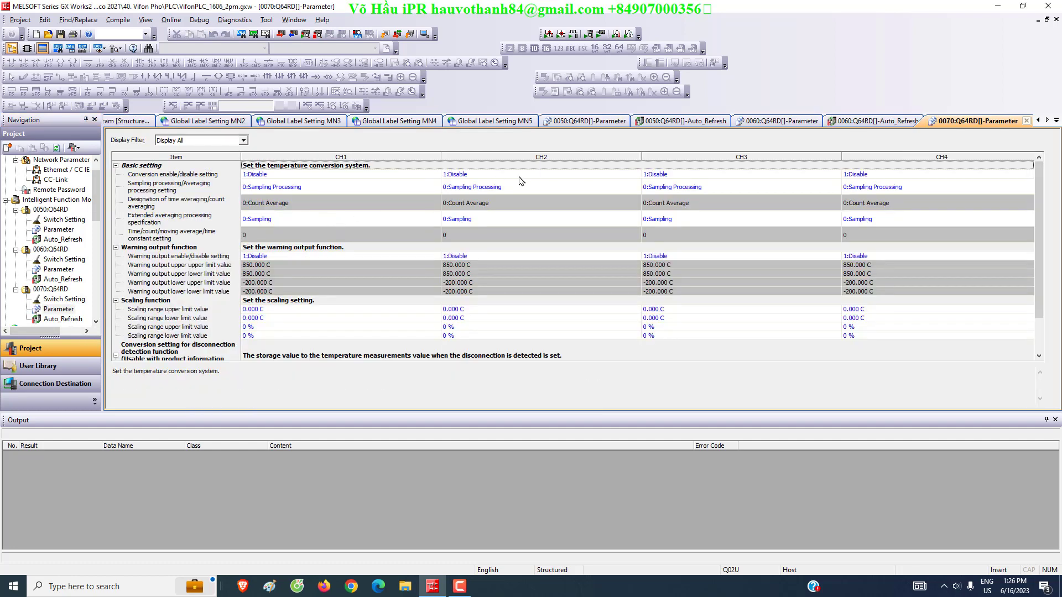
click(315, 176)
click(294, 185)
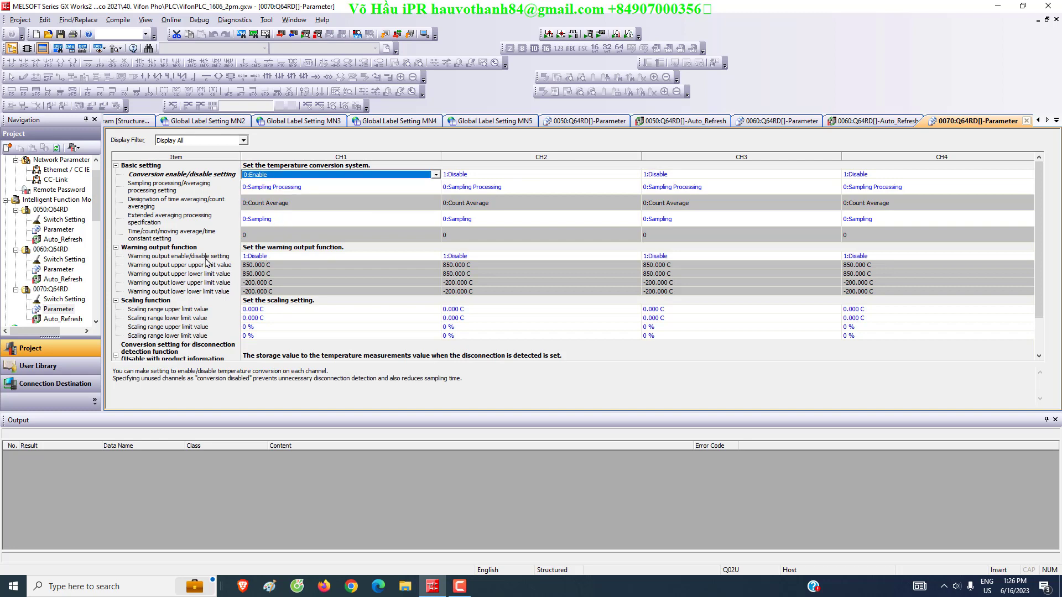
Set the 0070:Q64RD auto refresh device for the CH1 16-bit measured temperature value to D109
double_click(63, 319)
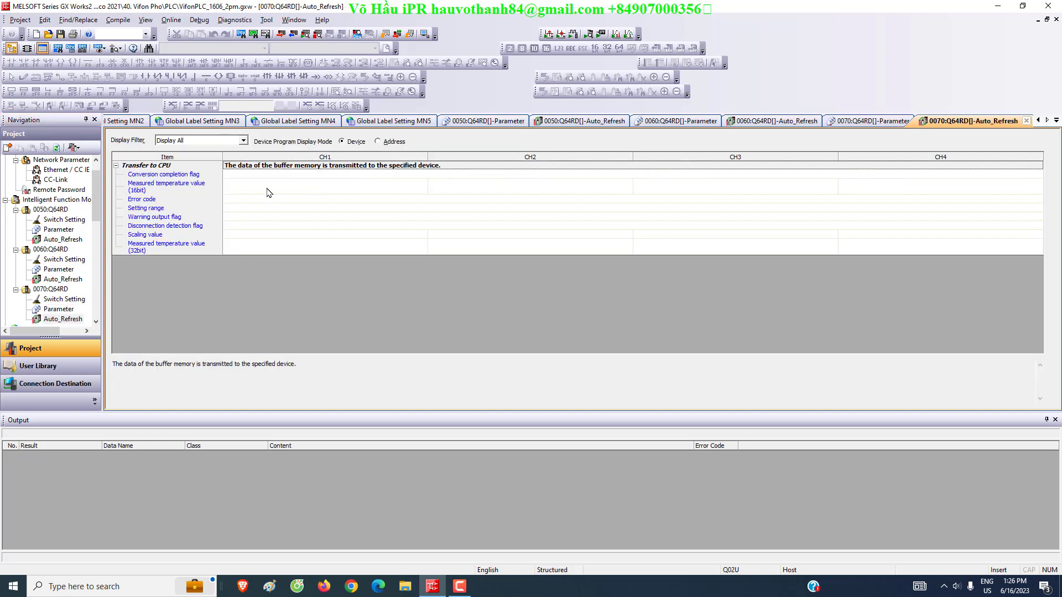
click(267, 191)
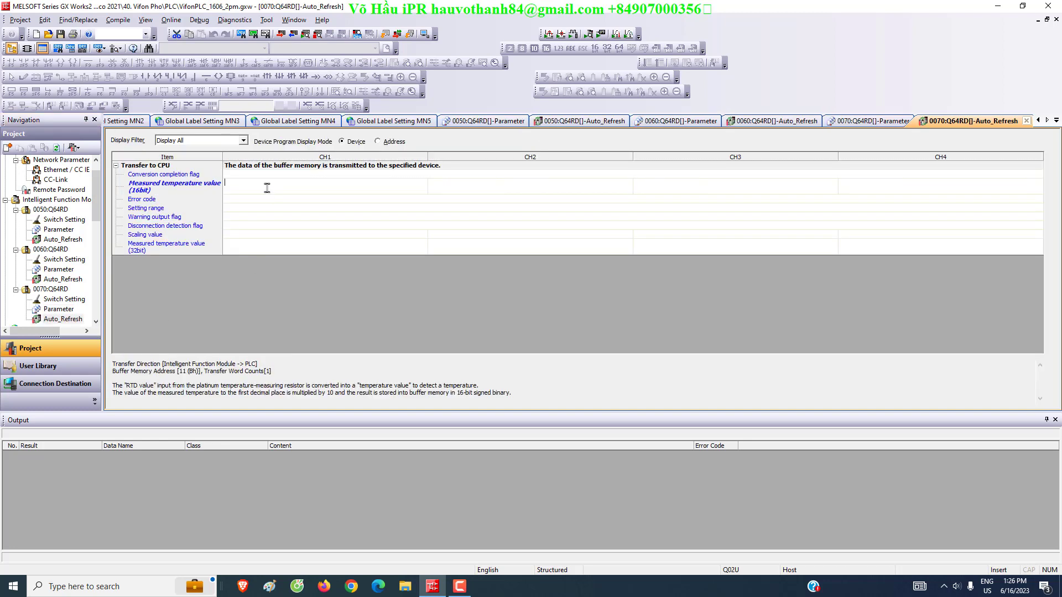
click(302, 225)
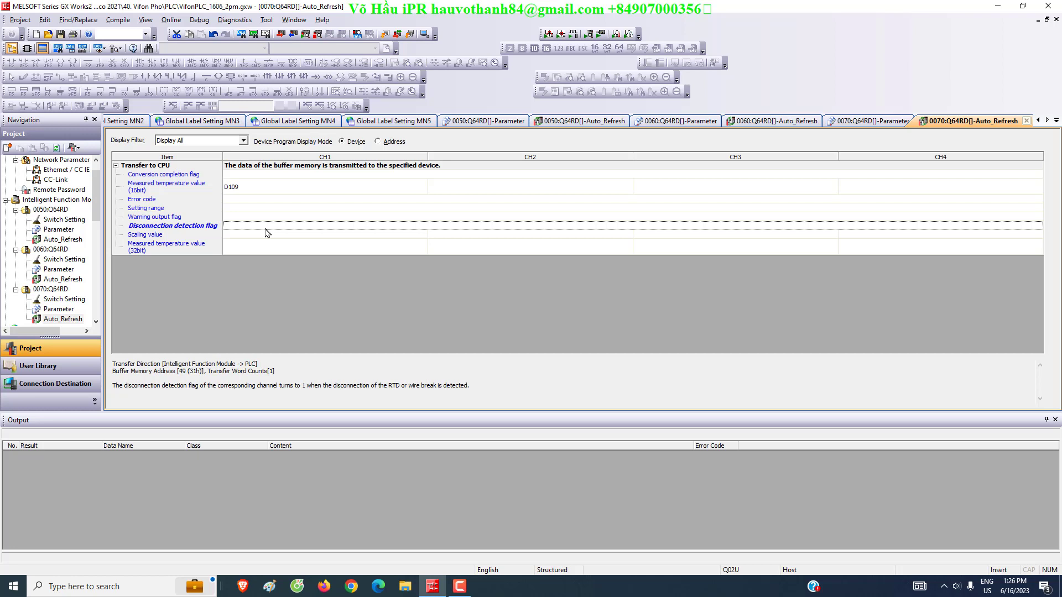
Open the GVL global label settings and add a VAR_GLOBAL label named I_Temp_Eva_1 in row 82
scroll(57, 244, up, 1)
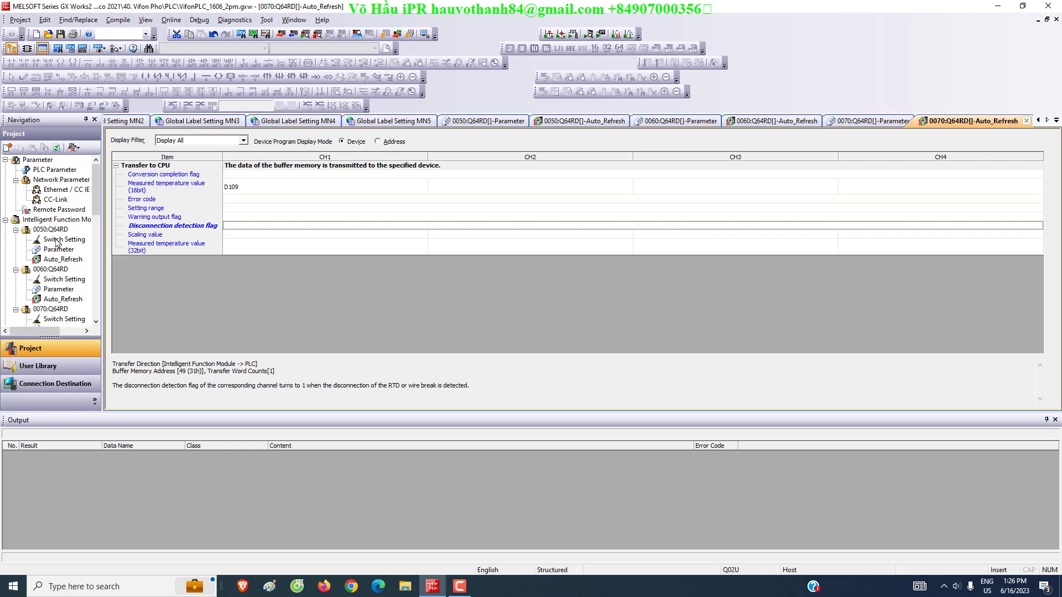
scroll(72, 280, down, 4)
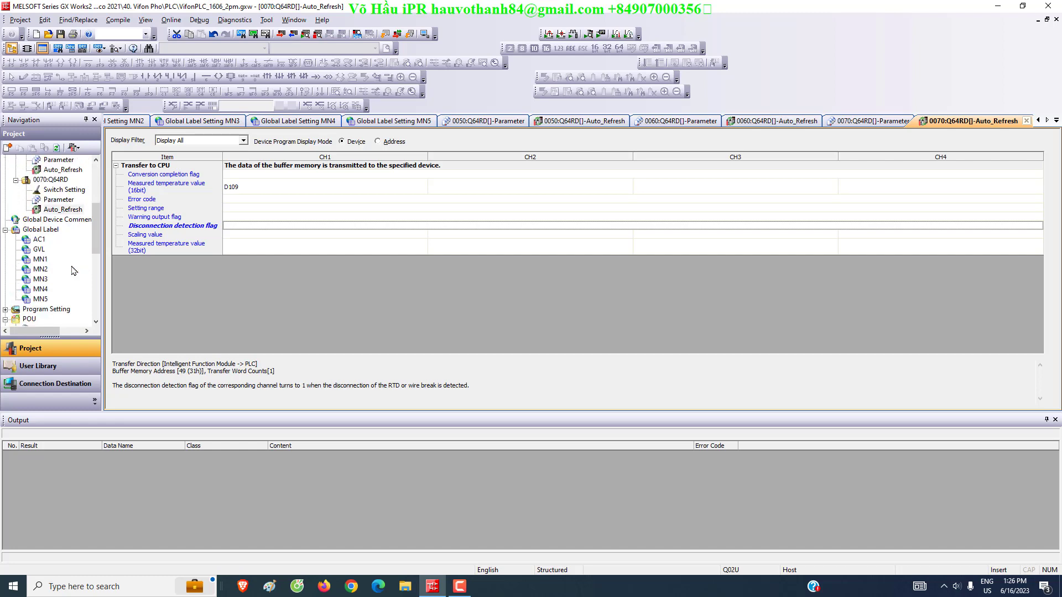
click(46, 255)
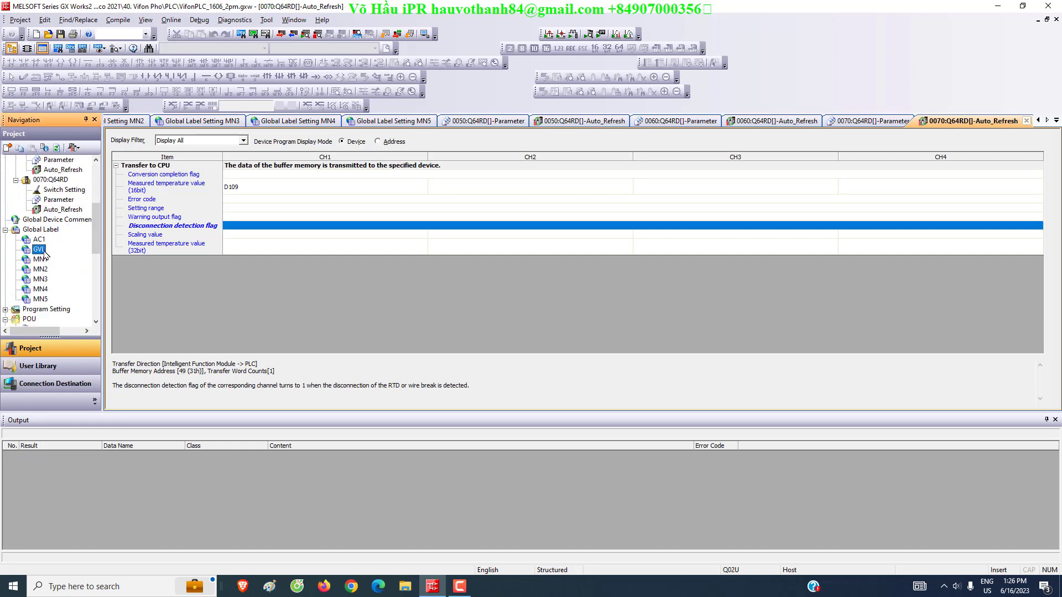
double_click(45, 253)
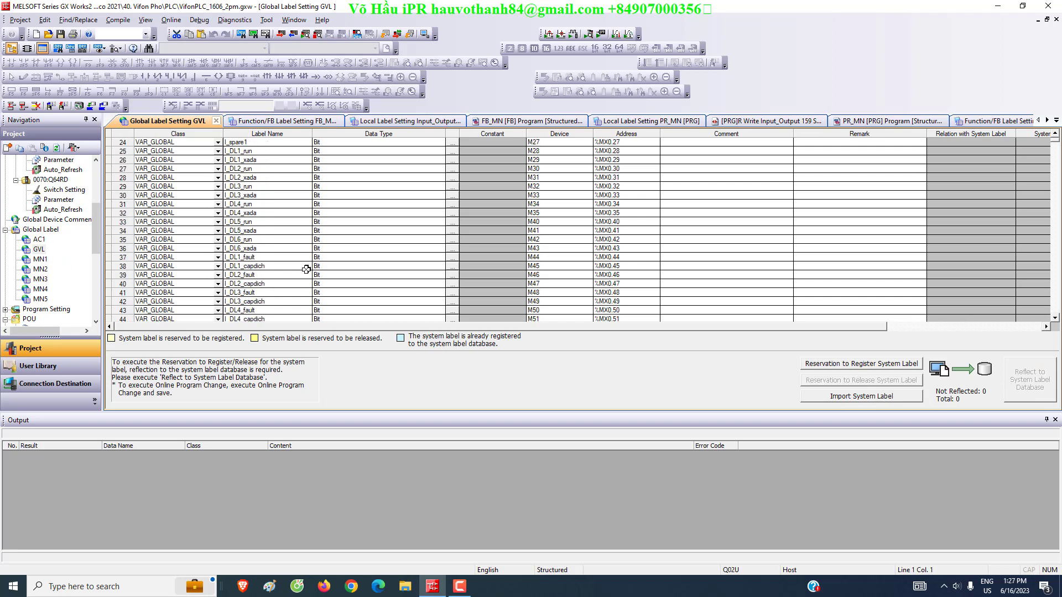
scroll(305, 255, down, 12)
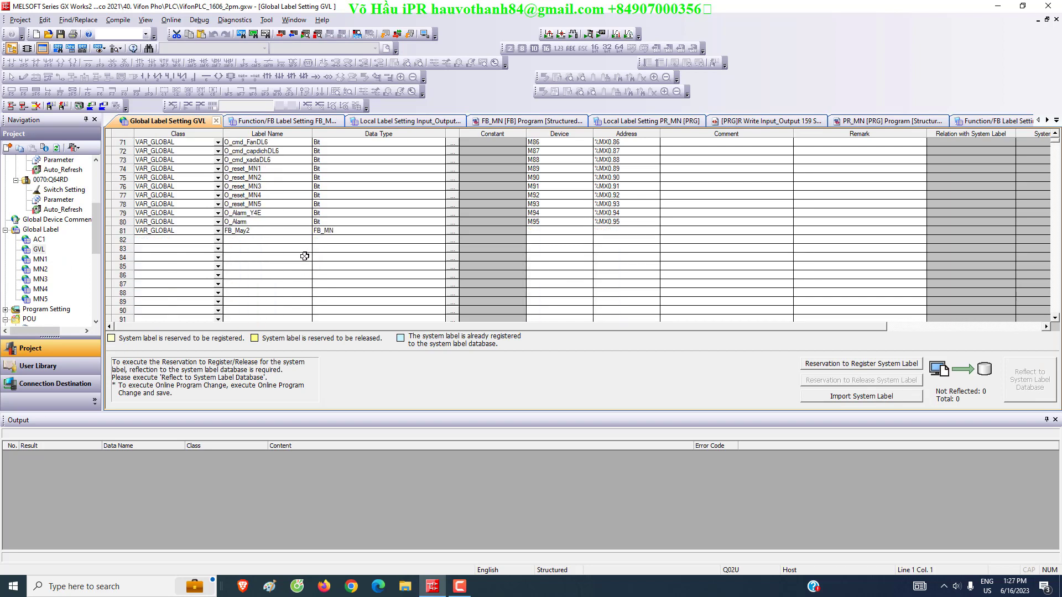
click(282, 247)
click(218, 241)
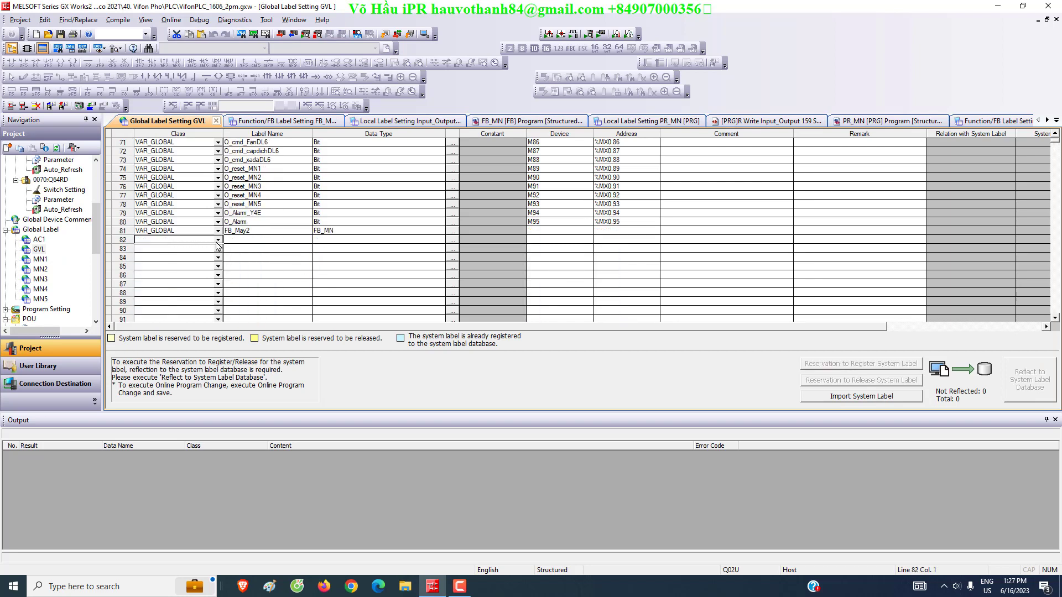
click(218, 242)
click(161, 247)
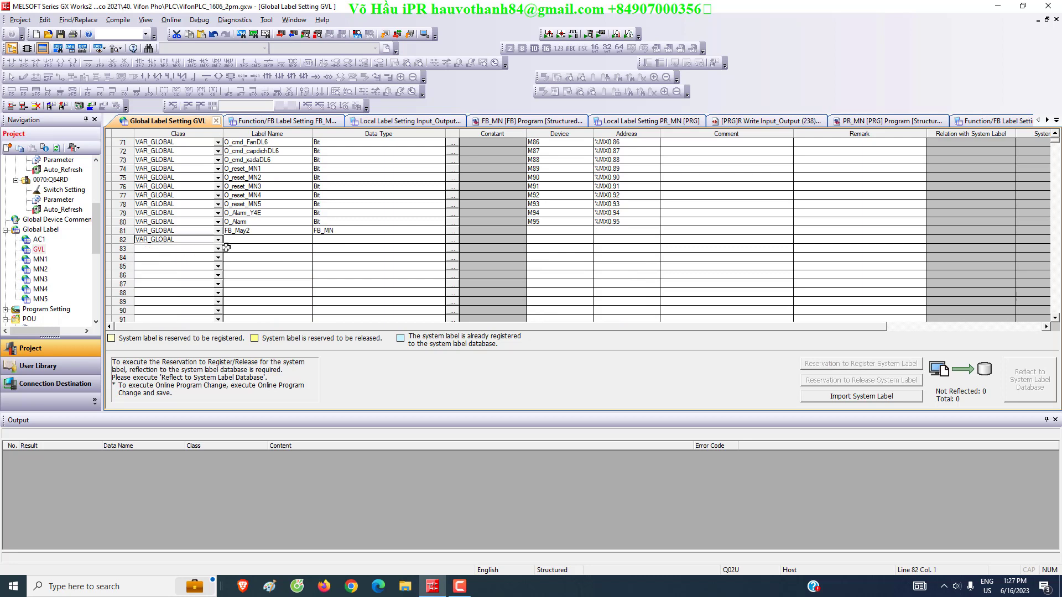
click(229, 242)
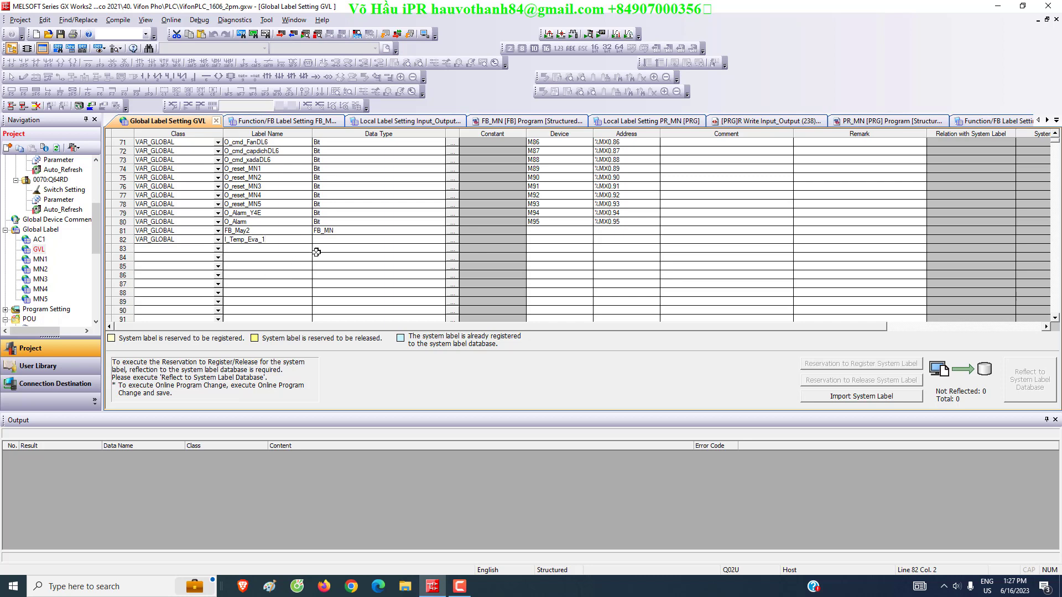
Give the label I_Temp_Eva_1 the data type Word[Signed] and assign it device D101
click(452, 242)
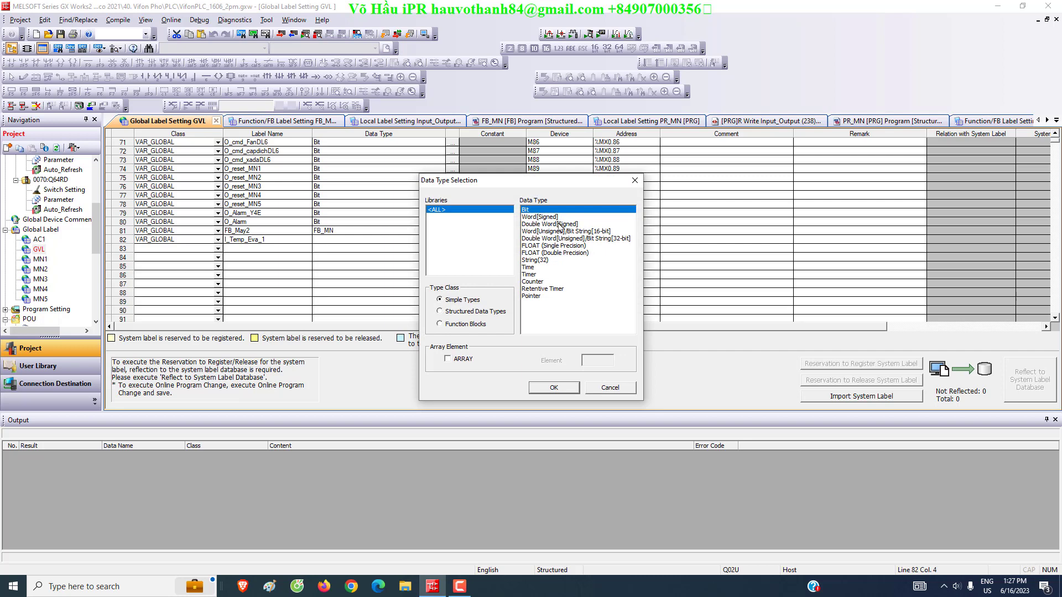
click(543, 219)
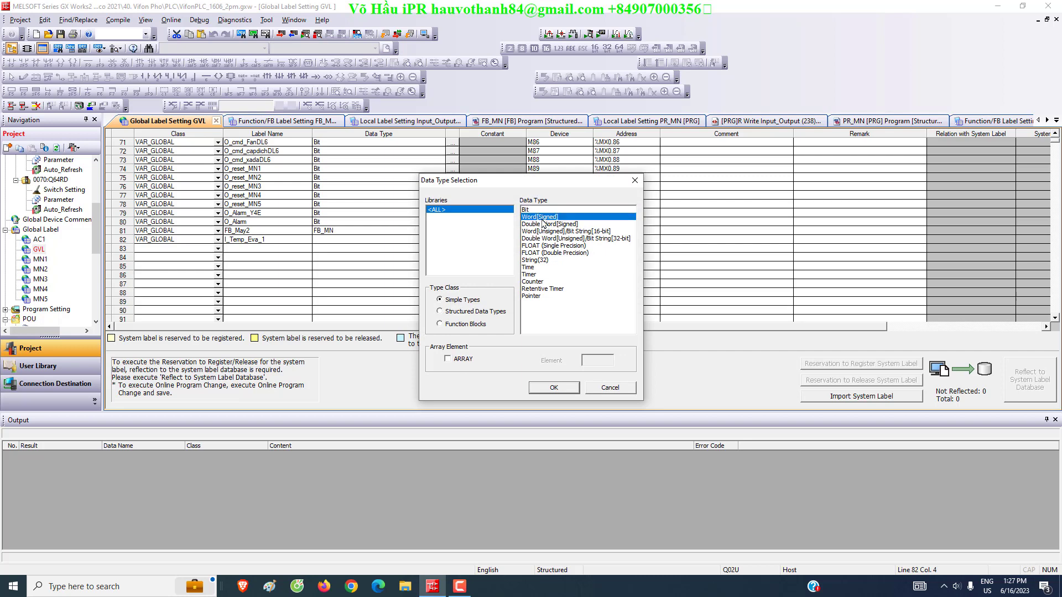
double_click(543, 221)
click(535, 240)
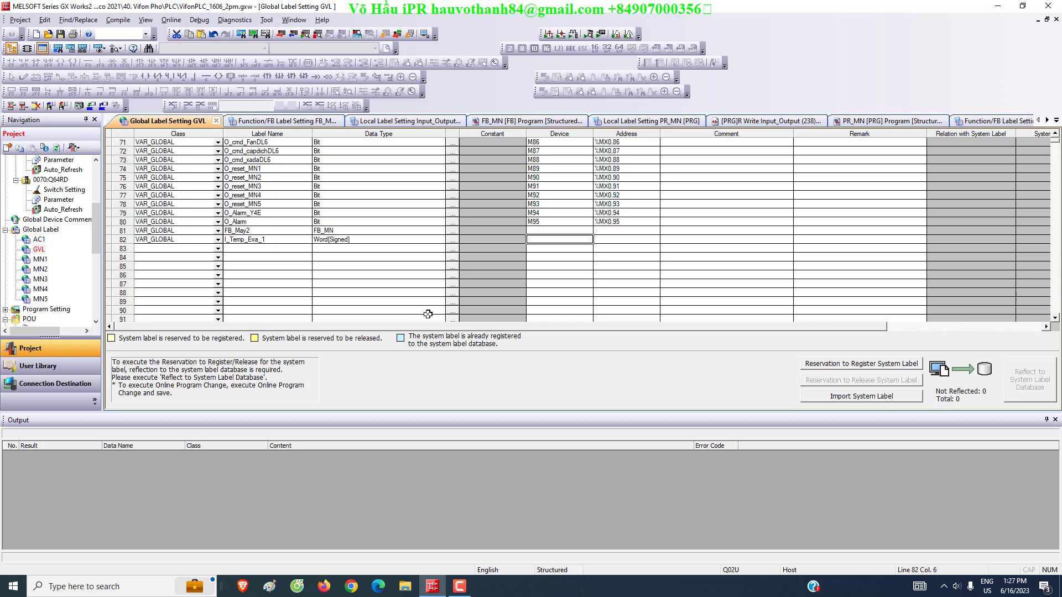
double_click(545, 240)
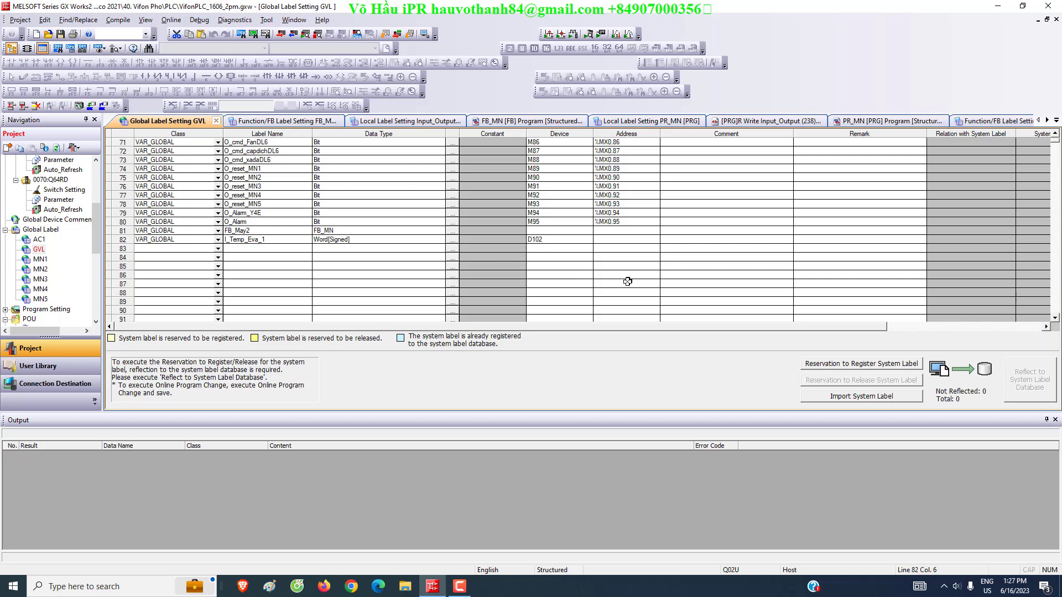
text(D101)
click(575, 266)
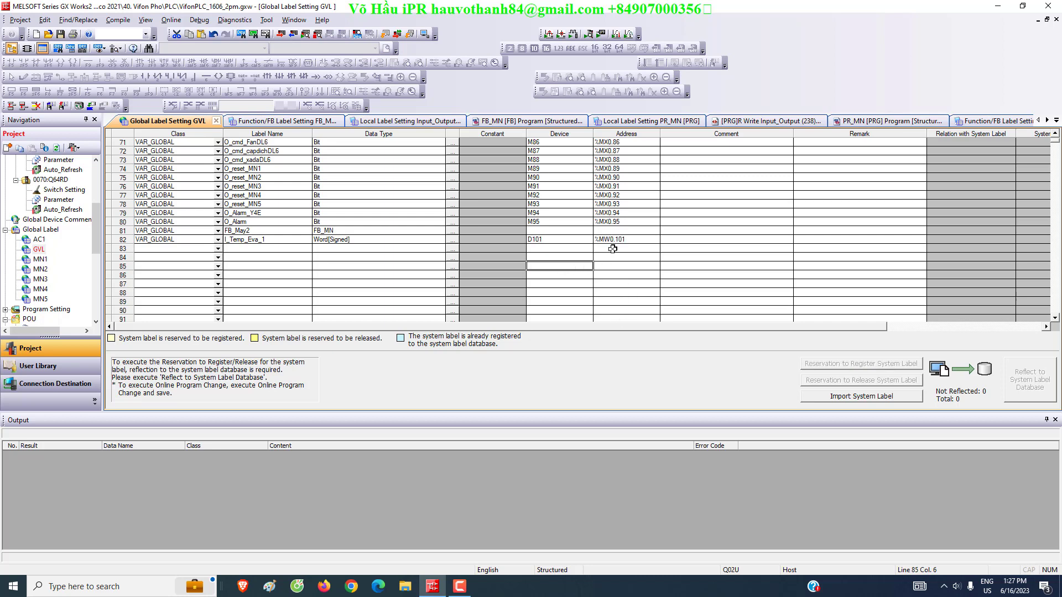
Copy the whole I_Temp_Eva_1 row into row 83, rename the copy I_Temp_Eva_2 and assign it device D102
double_click(267, 240)
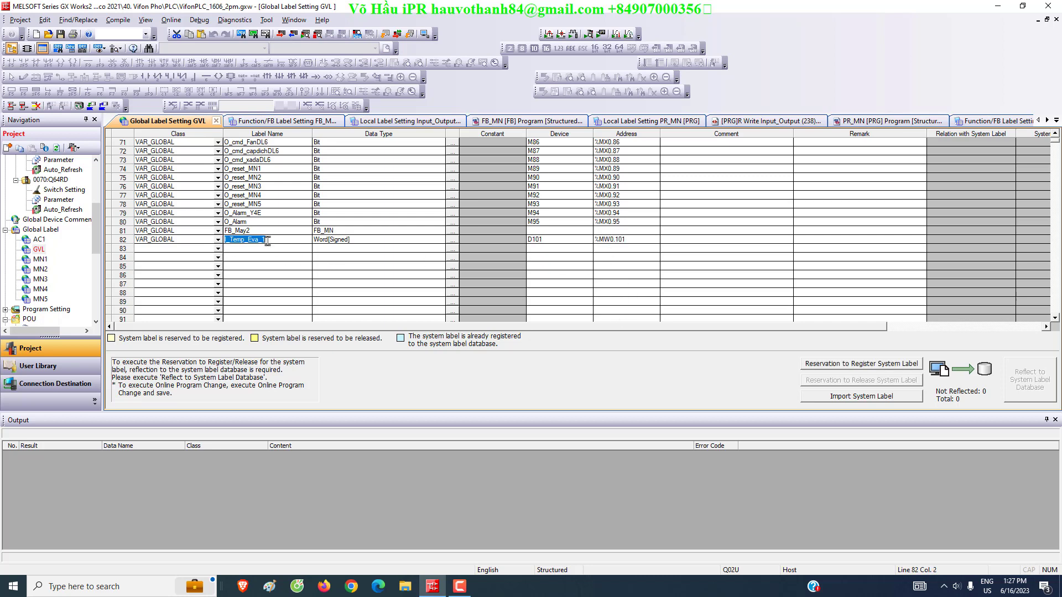
click(120, 240)
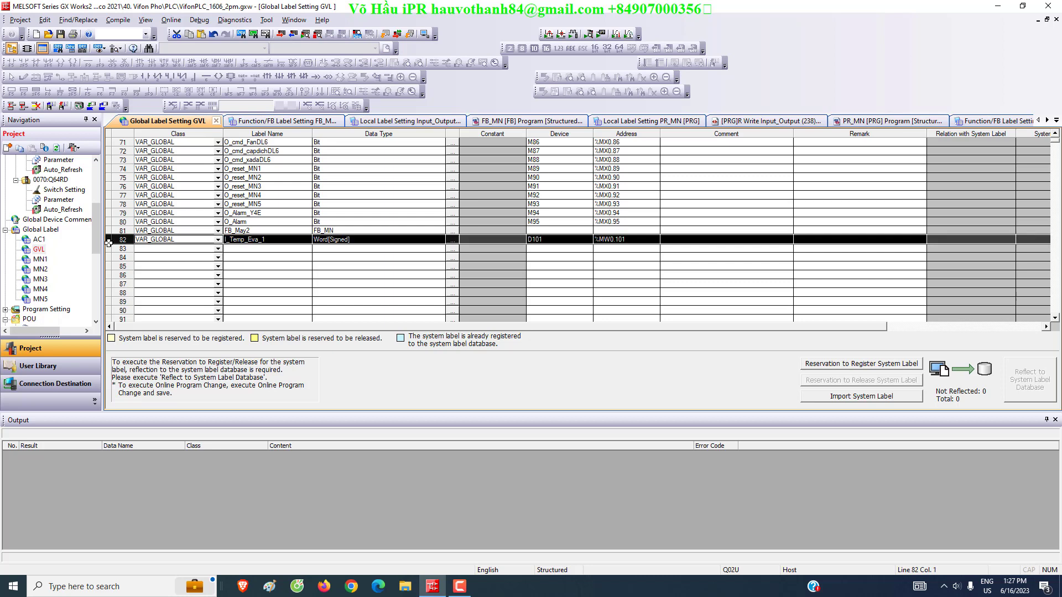
click(112, 249)
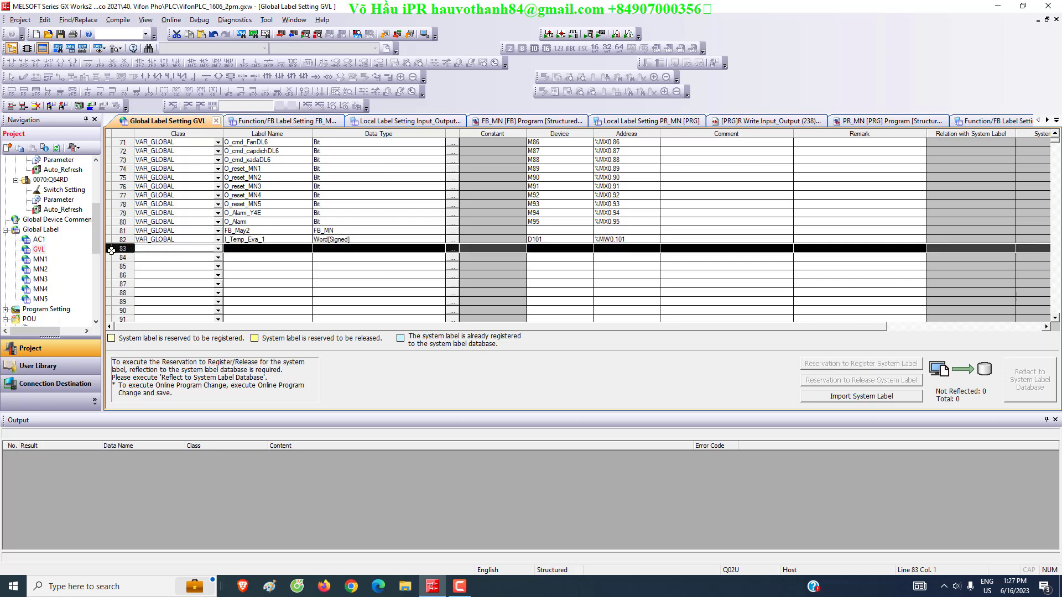
key(ctrl+v)
double_click(268, 249)
click(268, 248)
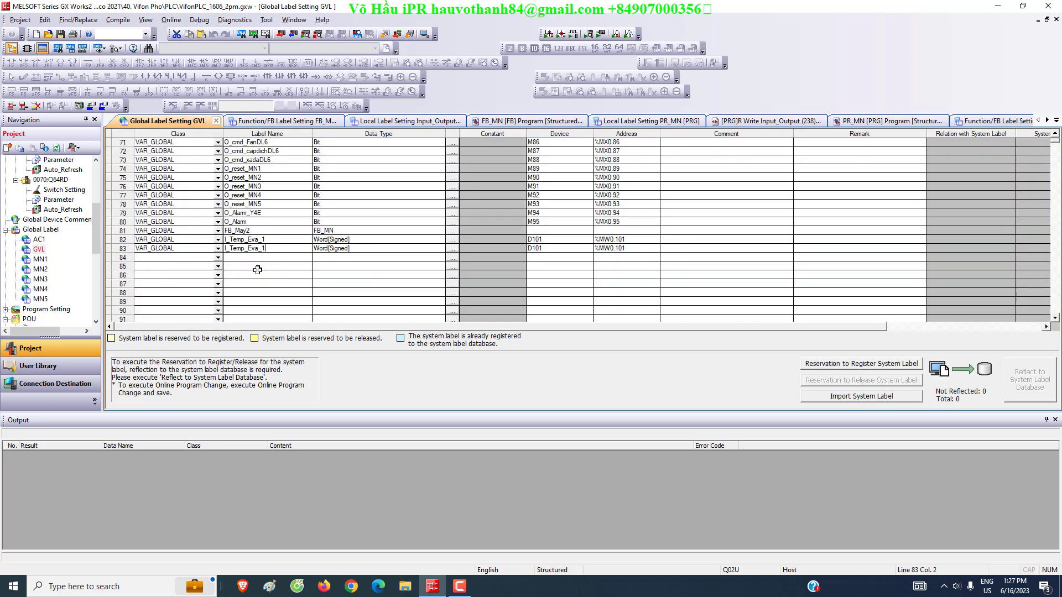
text(2)
key(Tab)
double_click(552, 249)
click(550, 283)
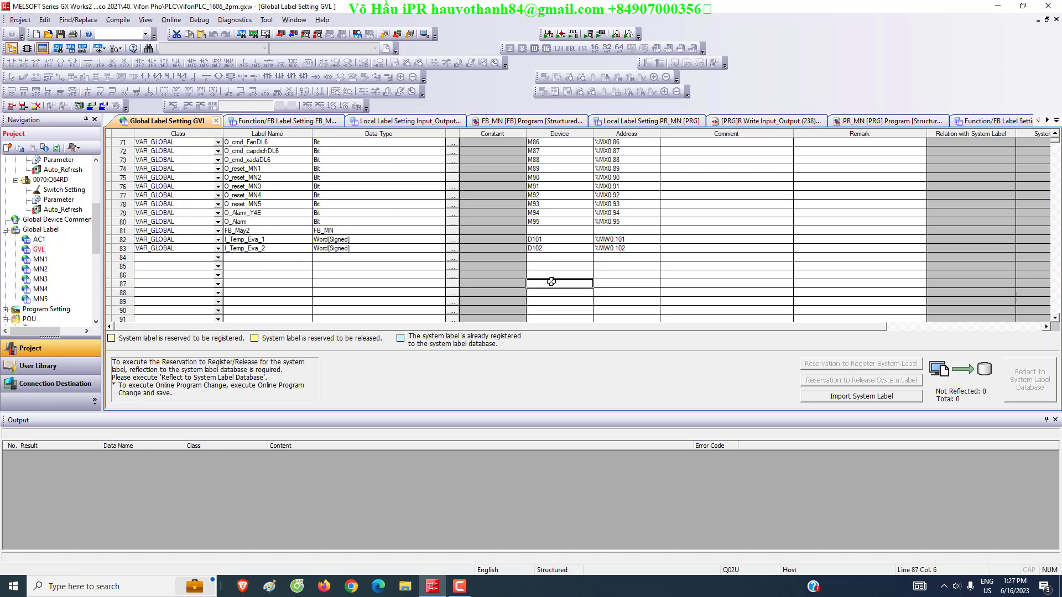
Paste the copied label row into row 84, rename it I_Temp_Eva_3 and assign it device D103
click(109, 256)
key(ctrl+v)
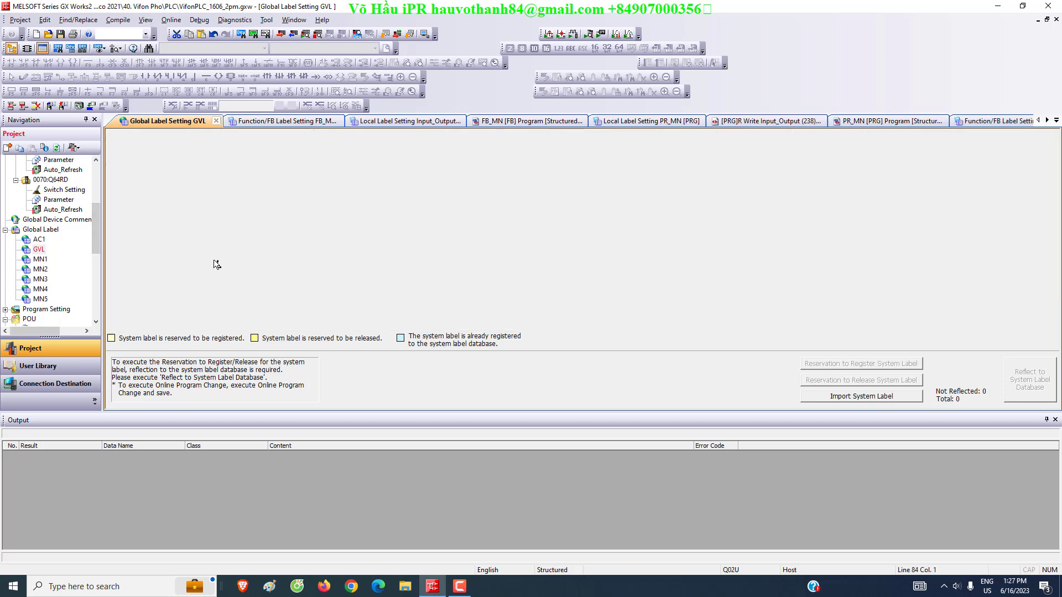
click(270, 257)
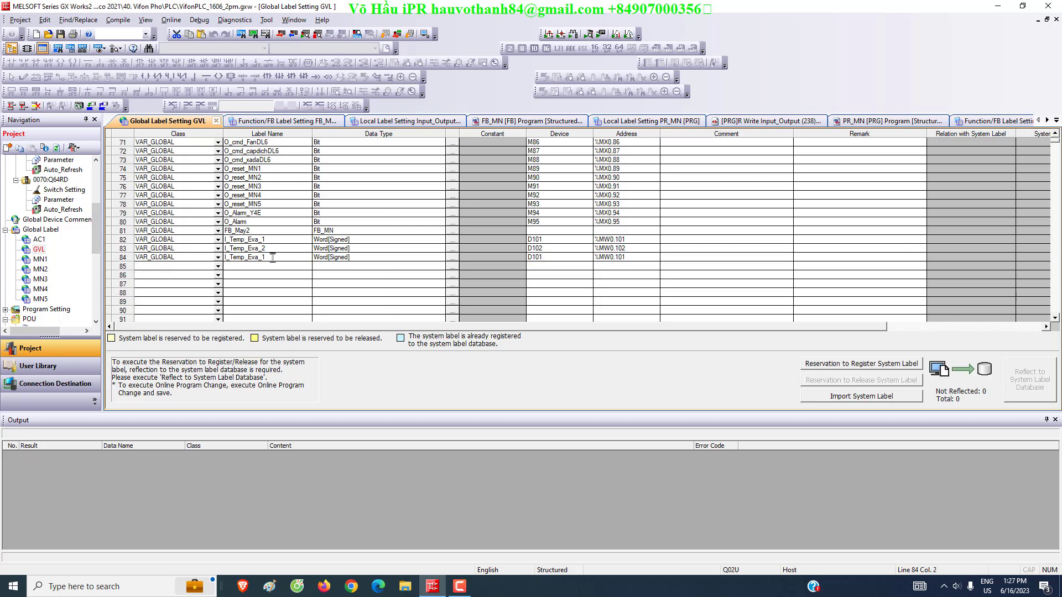
click(274, 267)
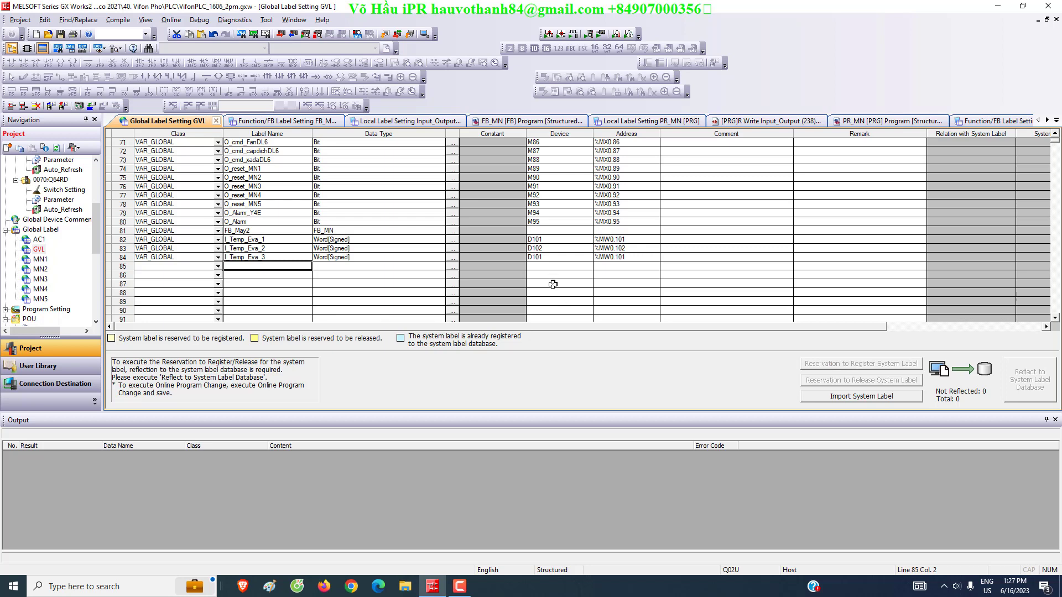
double_click(548, 259)
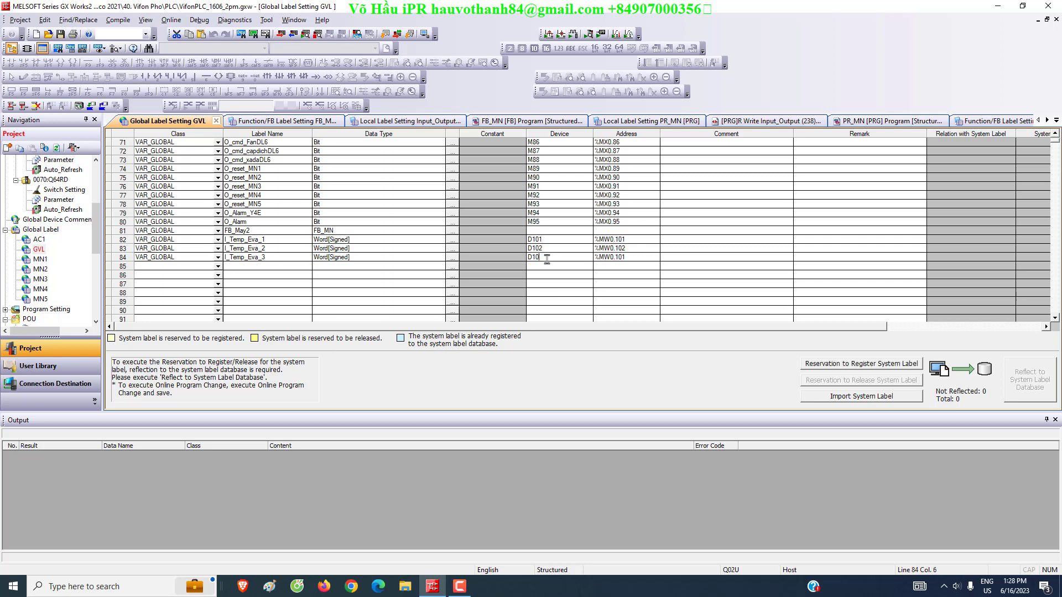
text(3)
click(556, 293)
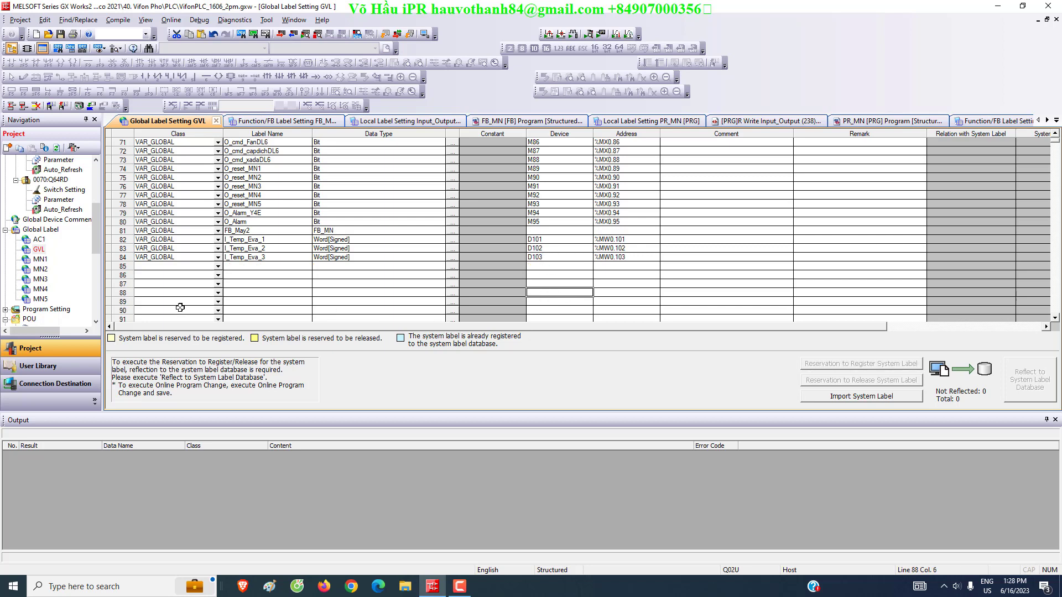
Paste the copied label row into row 85, rename it I_Temp_Eva_4 and assign it device D104
click(112, 267)
key(ctrl+v)
click(254, 267)
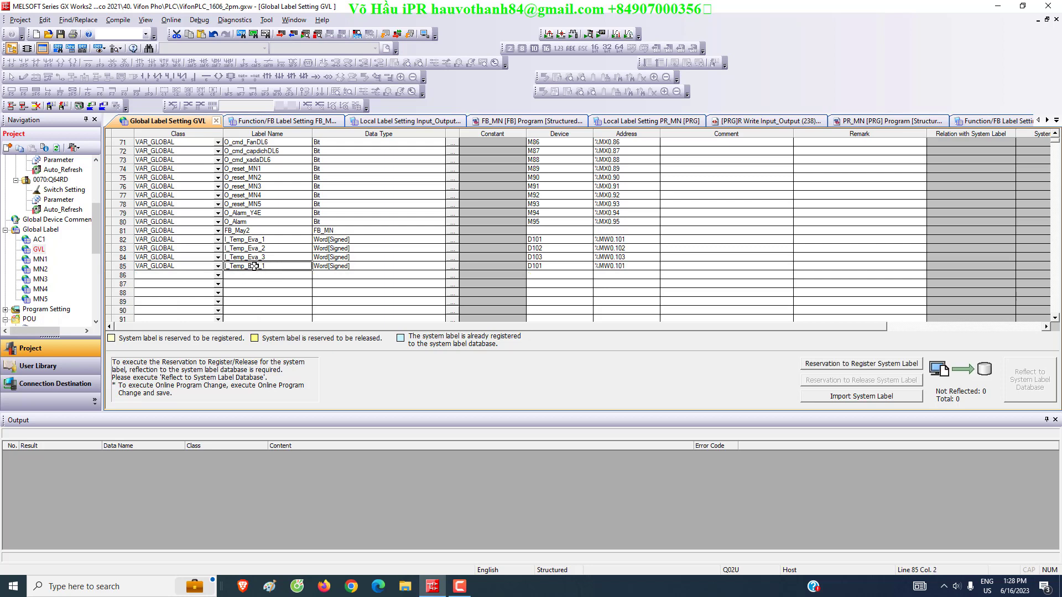
double_click(254, 267)
click(269, 266)
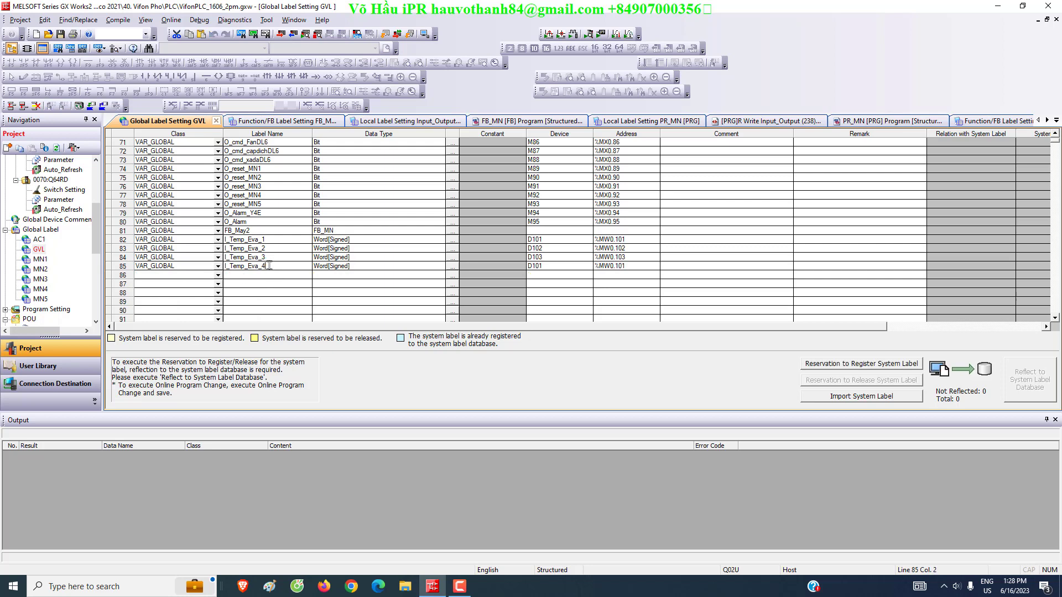
key(Return)
click(567, 268)
click(568, 267)
key(Return)
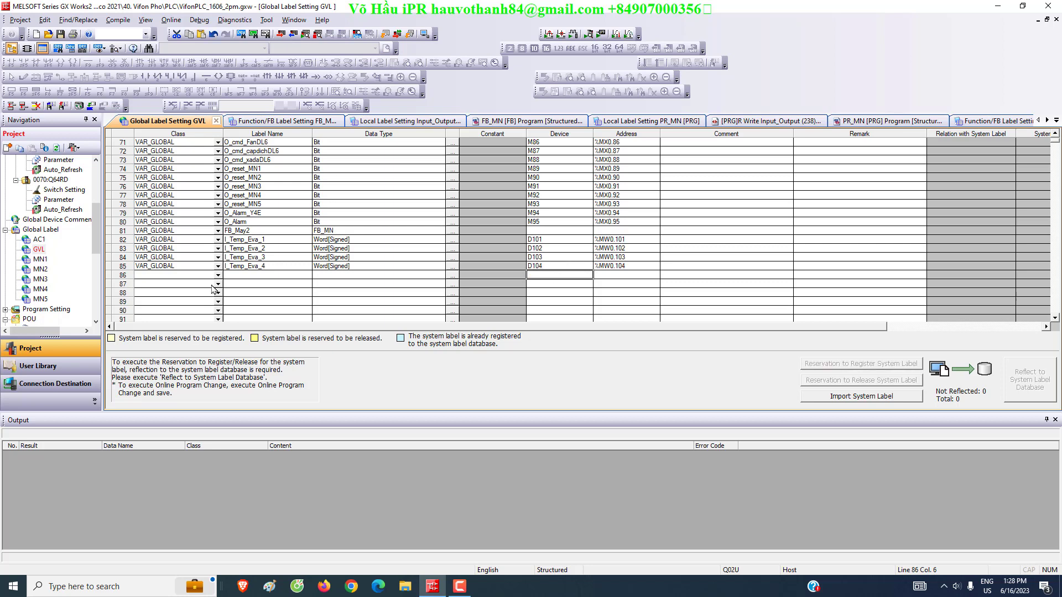
Paste the copied label row into row 86, rename it I_Temp_Eva_5 and assign it device D105
click(113, 273)
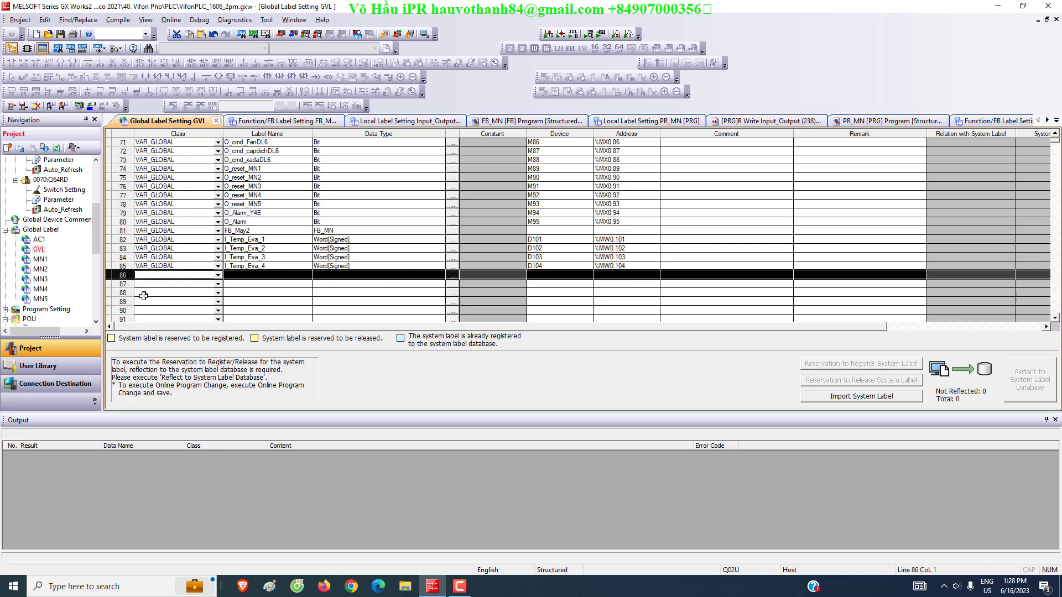
key(ctrl+v)
click(272, 272)
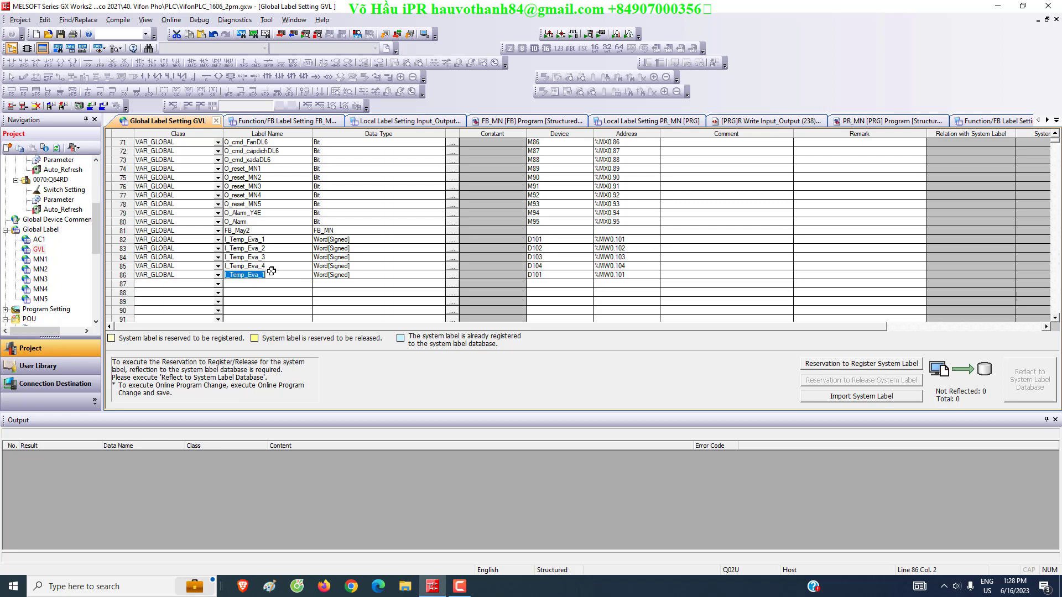
click(272, 271)
click(268, 301)
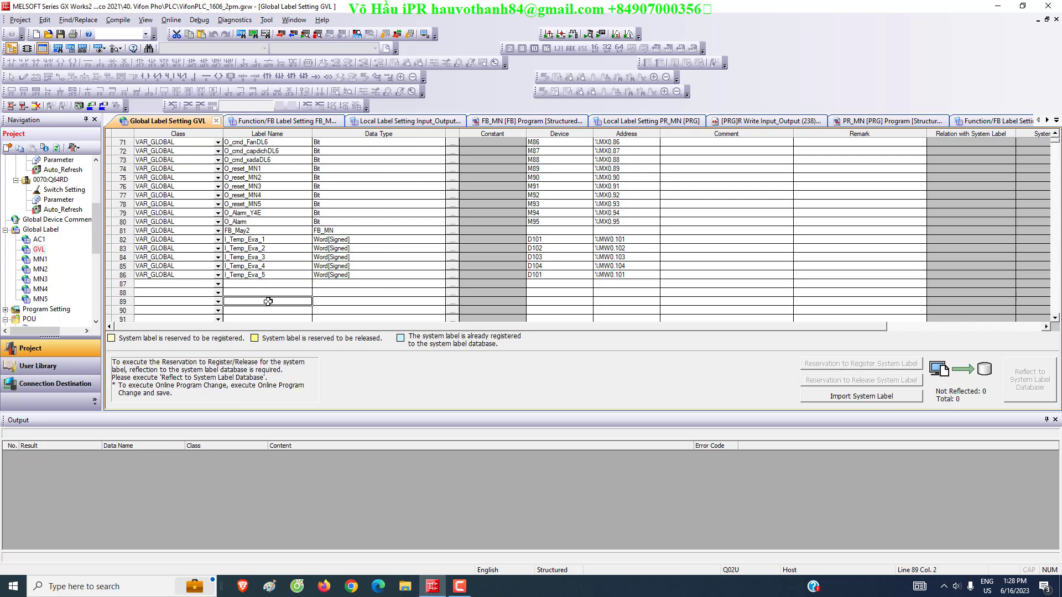
click(548, 275)
click(548, 274)
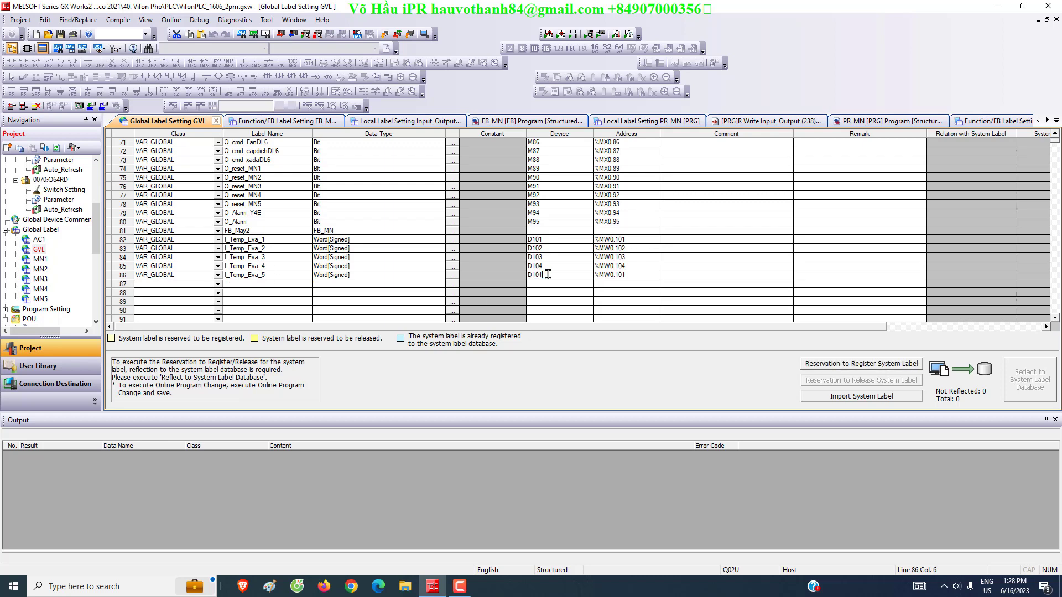
text(5)
click(552, 293)
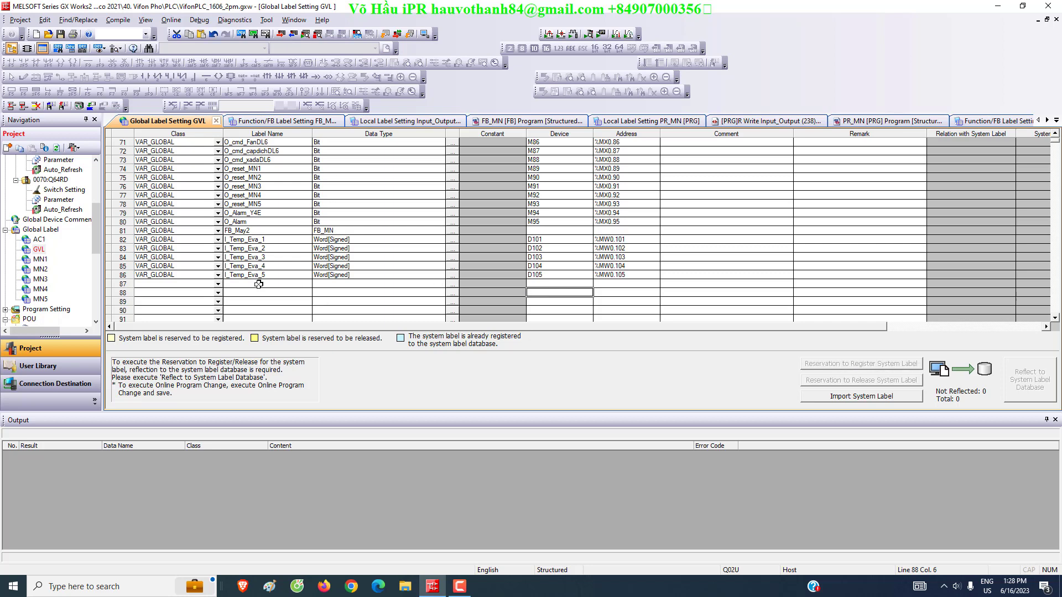
Paste the copied label row into row 87, rename it I_Temp_Eva_6 and assign it device D106
key(ctrl+v)
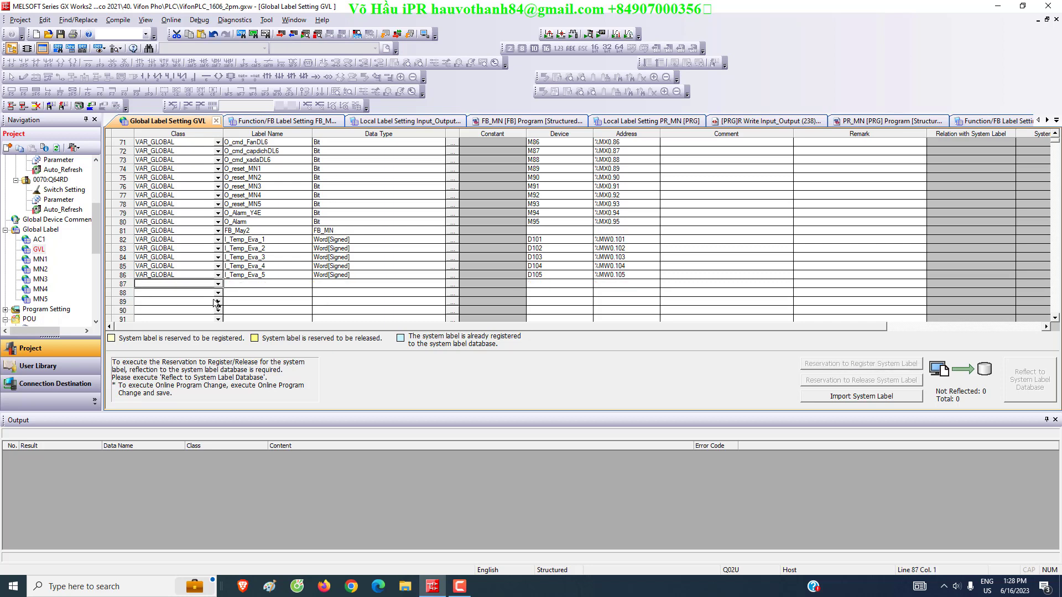
double_click(267, 284)
click(268, 283)
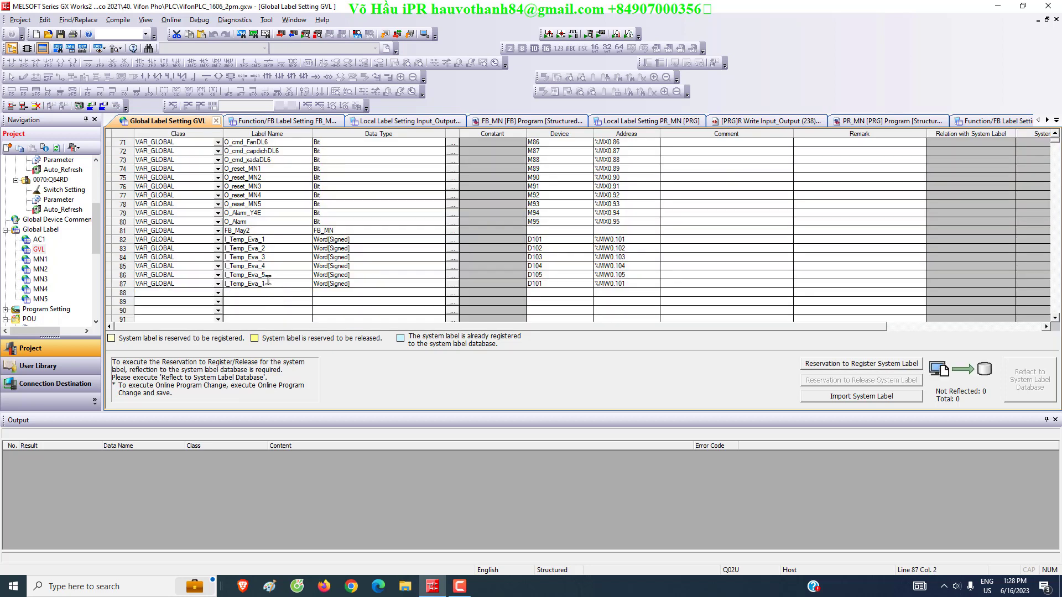
text(6)
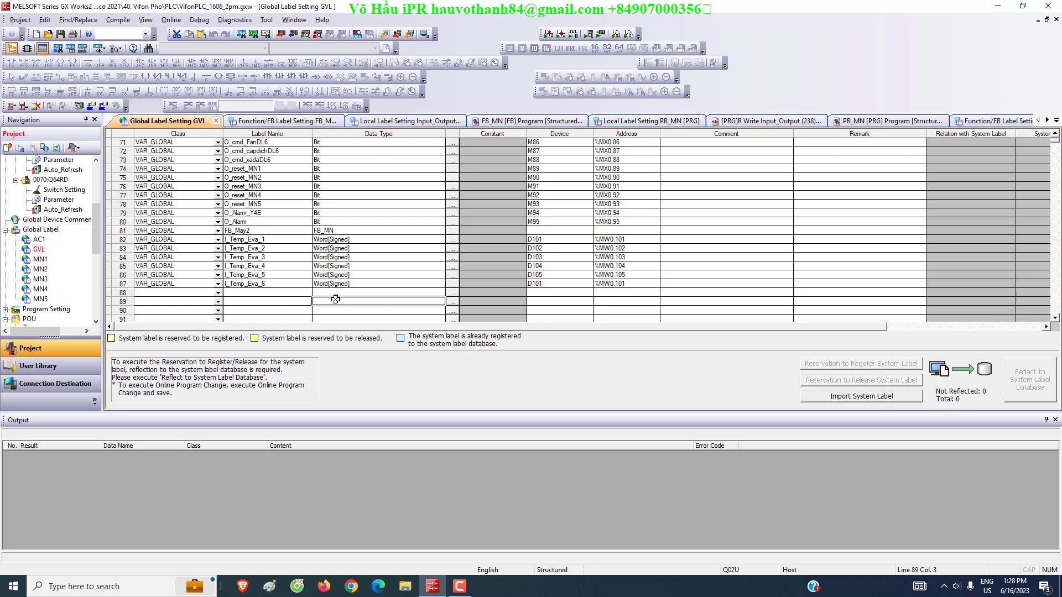
double_click(544, 283)
click(554, 285)
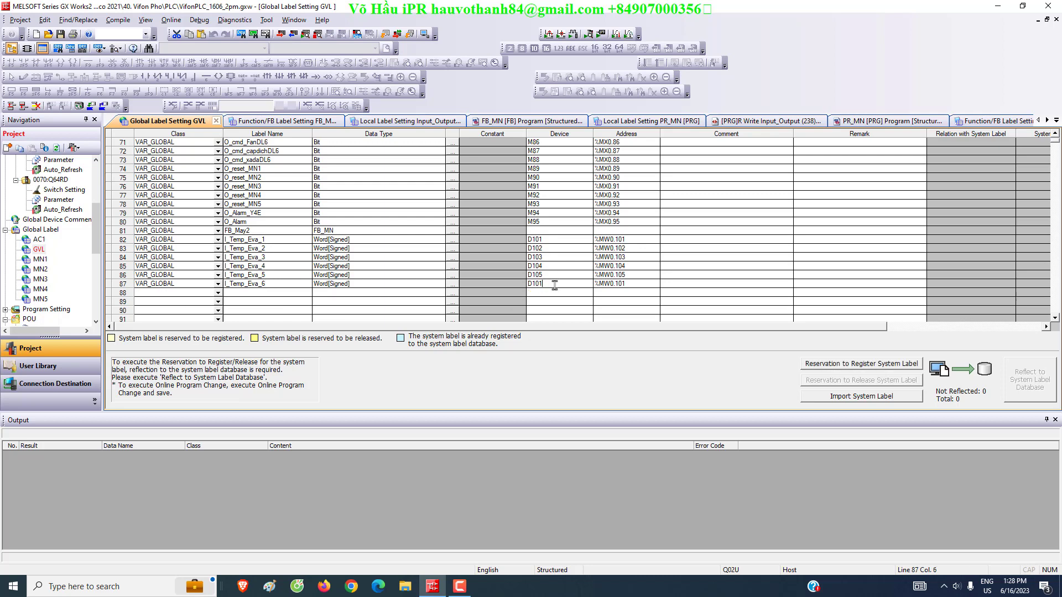
text(6)
key(Return)
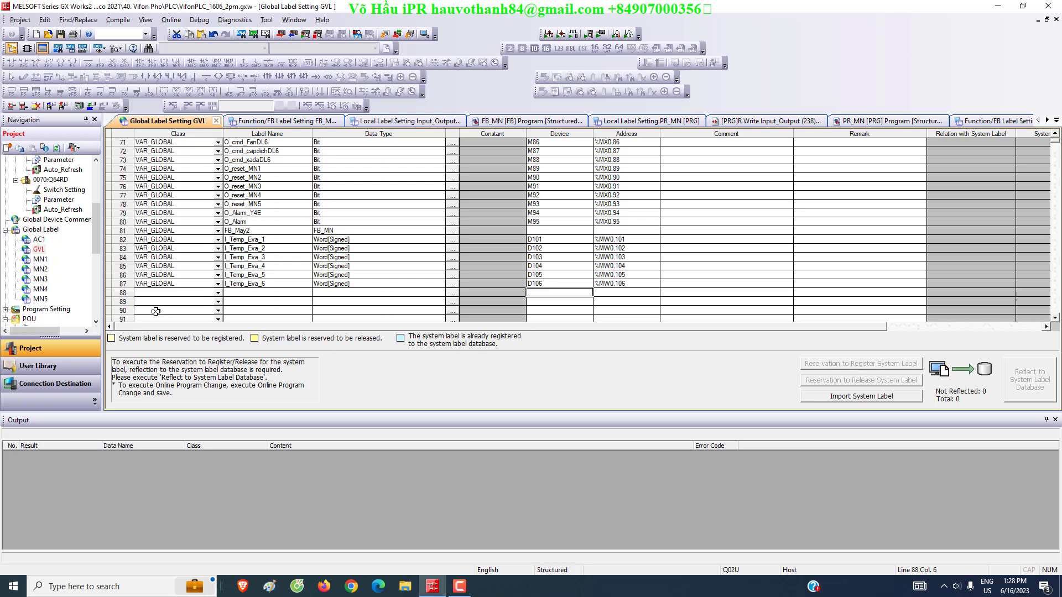
Paste the copied label row into row 88, rename it I_Temp_room_1 and assign it device D107
click(115, 288)
key(ctrl+v)
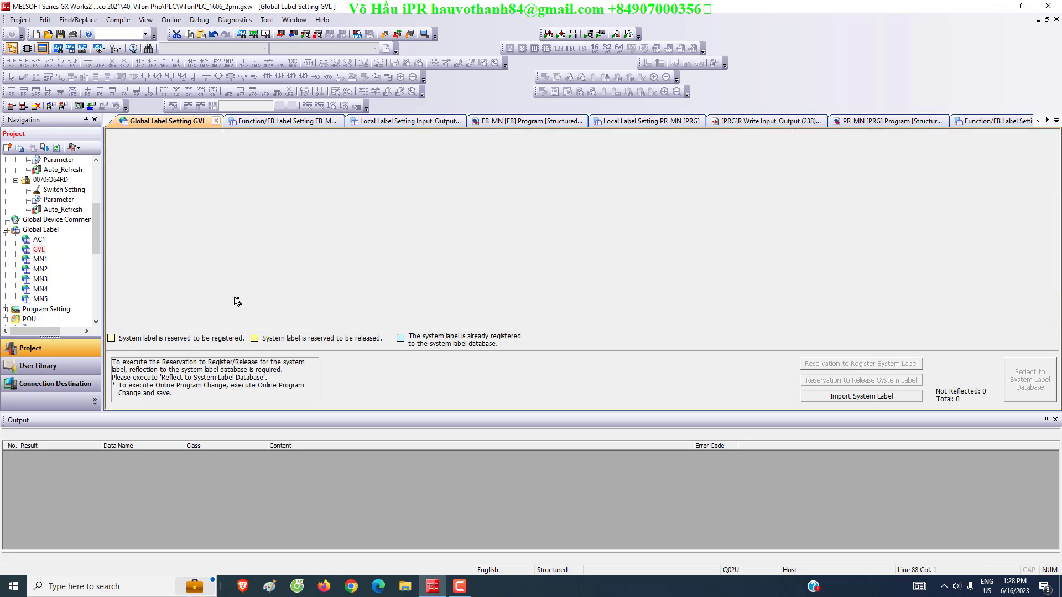
double_click(264, 293)
click(264, 293)
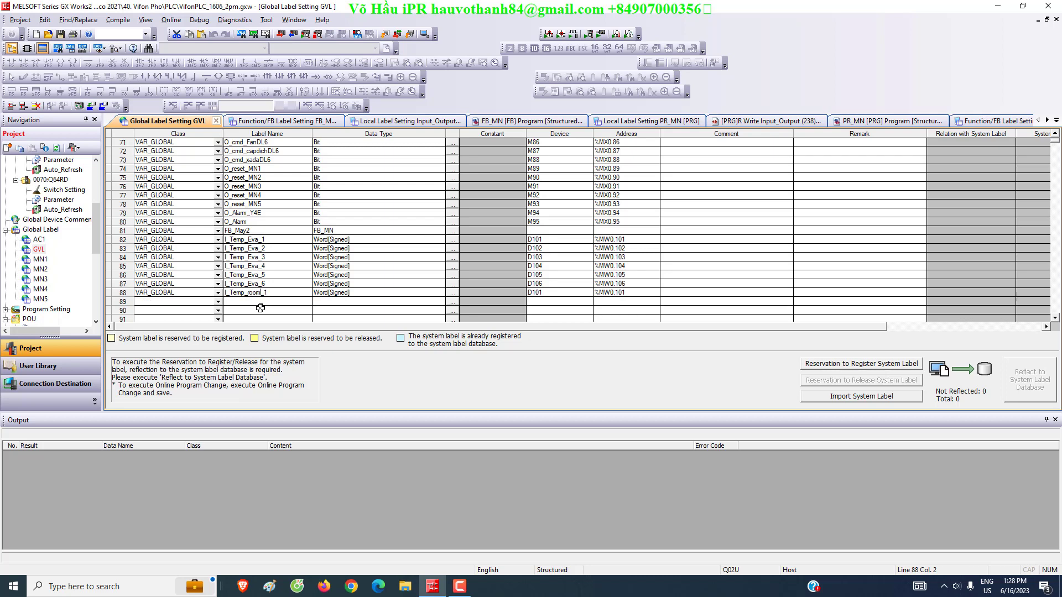
double_click(559, 291)
click(559, 291)
click(490, 301)
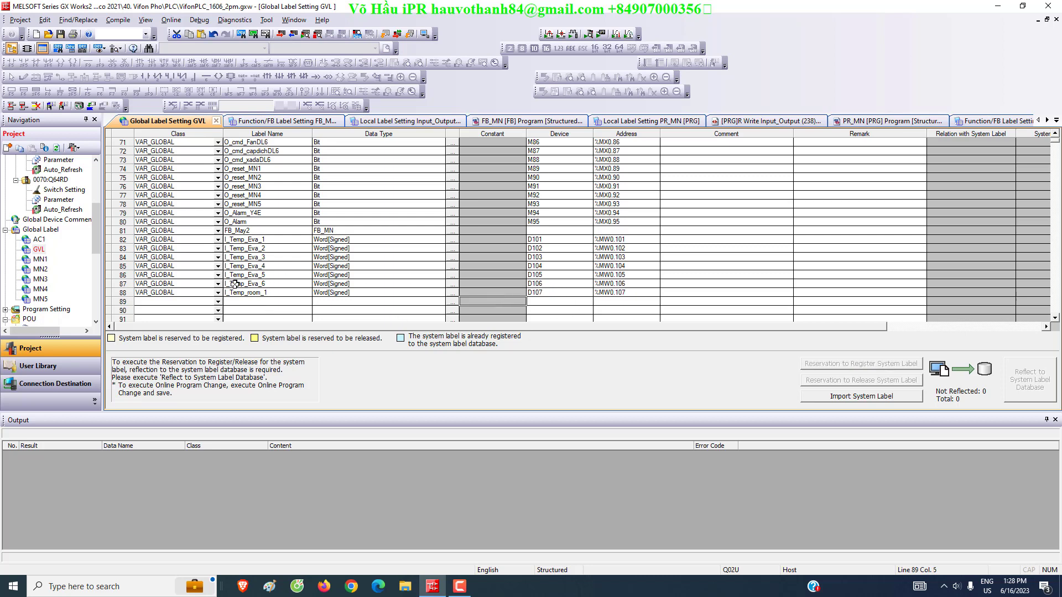
Copy the I_Temp_room_1 row into row 89, rename the copy I_Temp_room_2 and assign it device D108
click(115, 301)
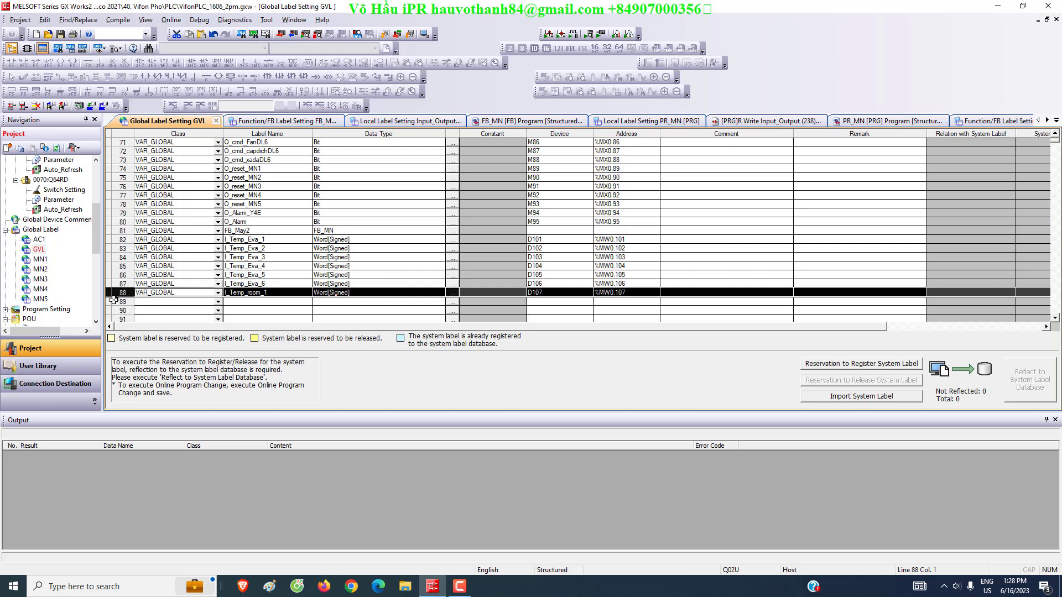
key(ctrl+v)
double_click(260, 301)
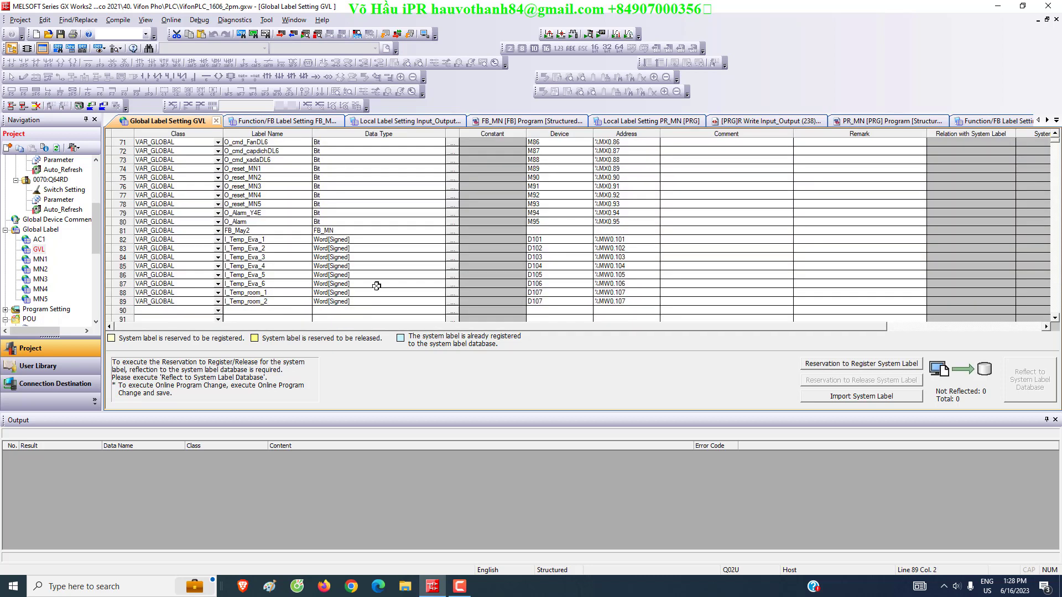
double_click(573, 302)
click(573, 302)
text(8)
click(194, 294)
Copy the I_Temp_room_2 row into row 90, rename the copy I_Temp_room_3 and assign it device D109
click(111, 301)
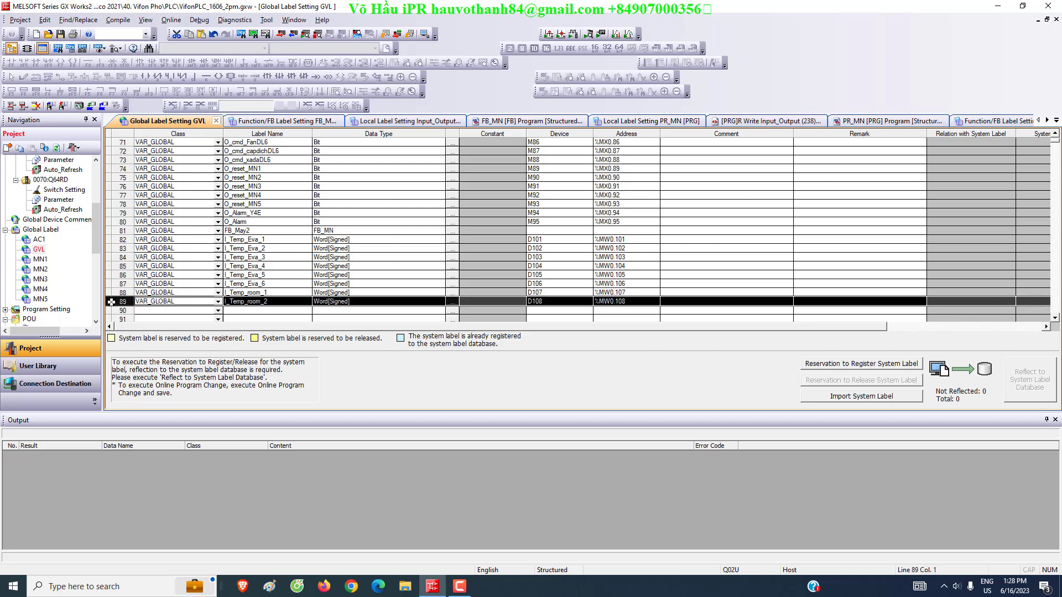
scroll(205, 282, down, 1)
click(131, 293)
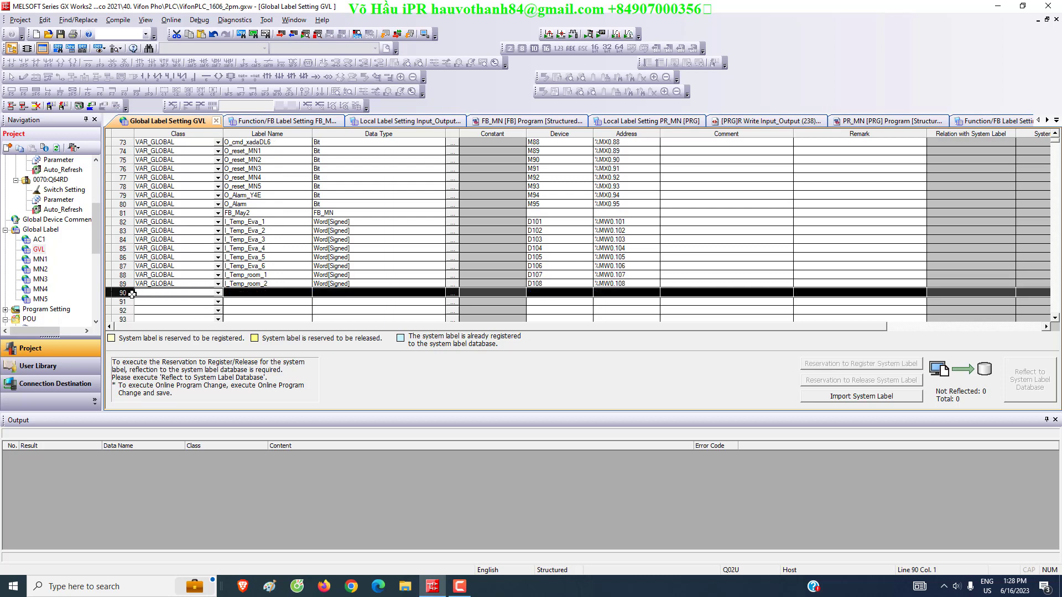
key(ctrl+v)
click(265, 293)
click(265, 294)
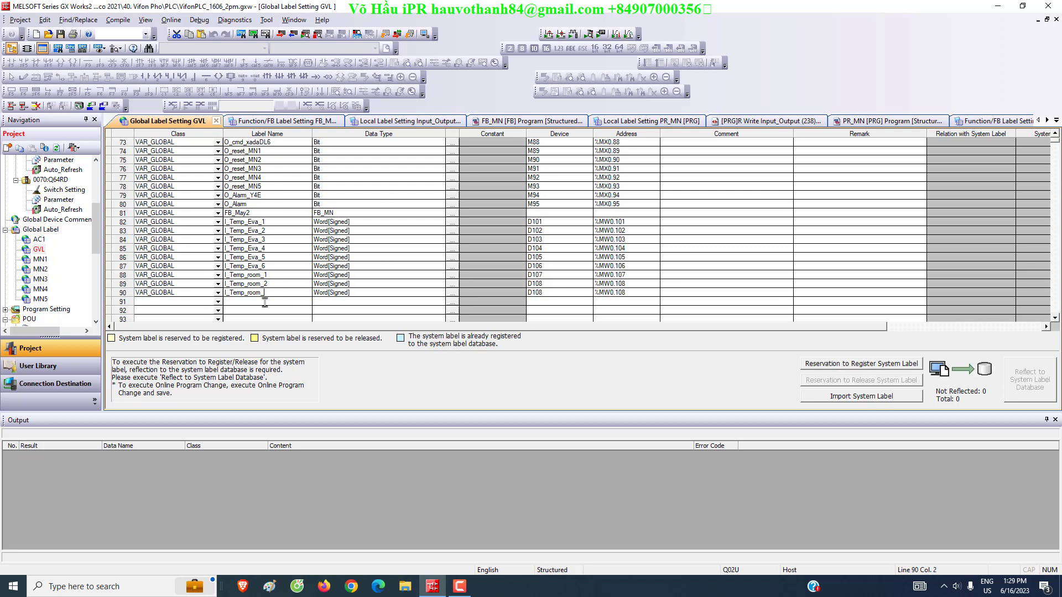
text(3)
key(Return)
click(558, 295)
click(558, 295)
text(9)
click(558, 280)
click(184, 294)
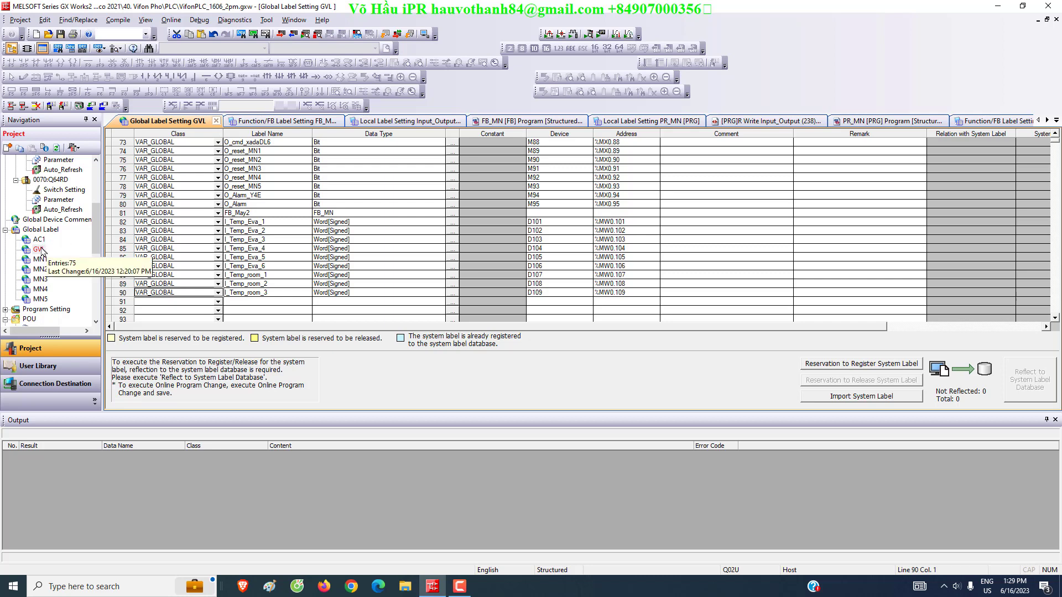
Open the program body of the PR_AC POU from the project tree
scroll(42, 252, up, 2)
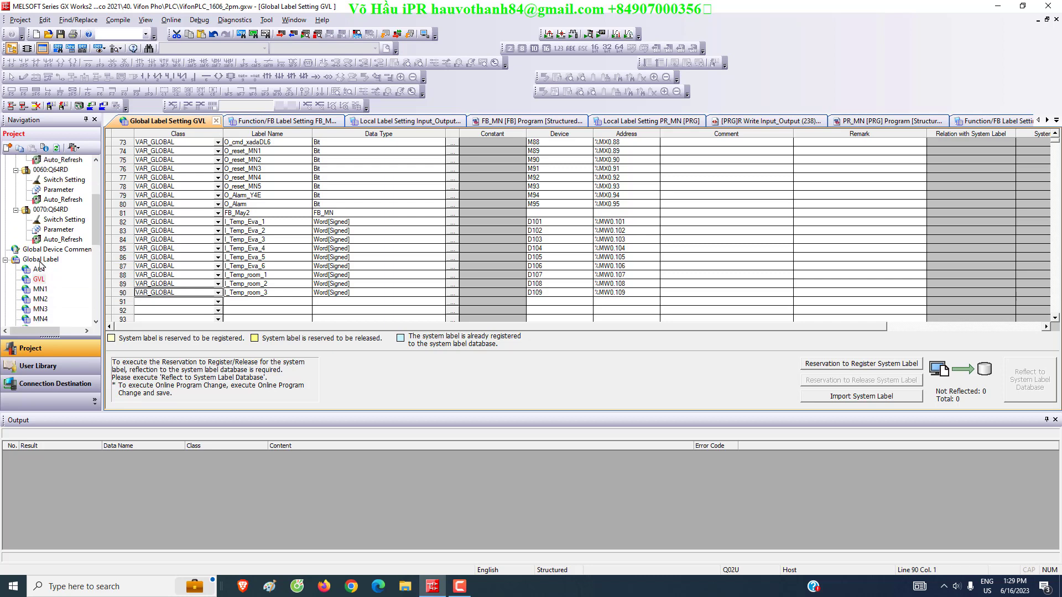
click(269, 221)
scroll(21, 252, up, 1)
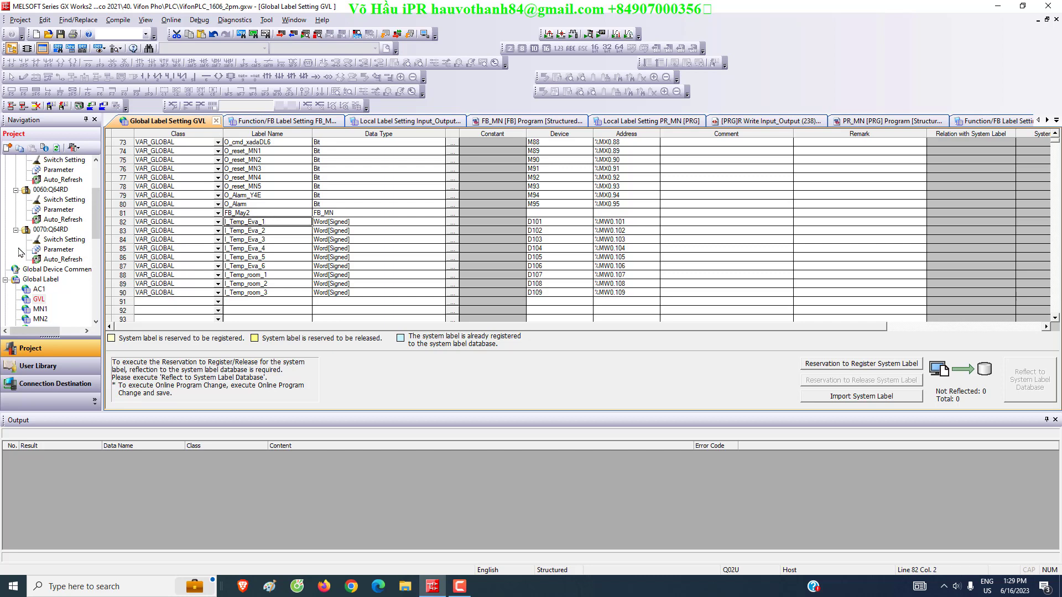
scroll(21, 252, up, 2)
scroll(64, 259, down, 6)
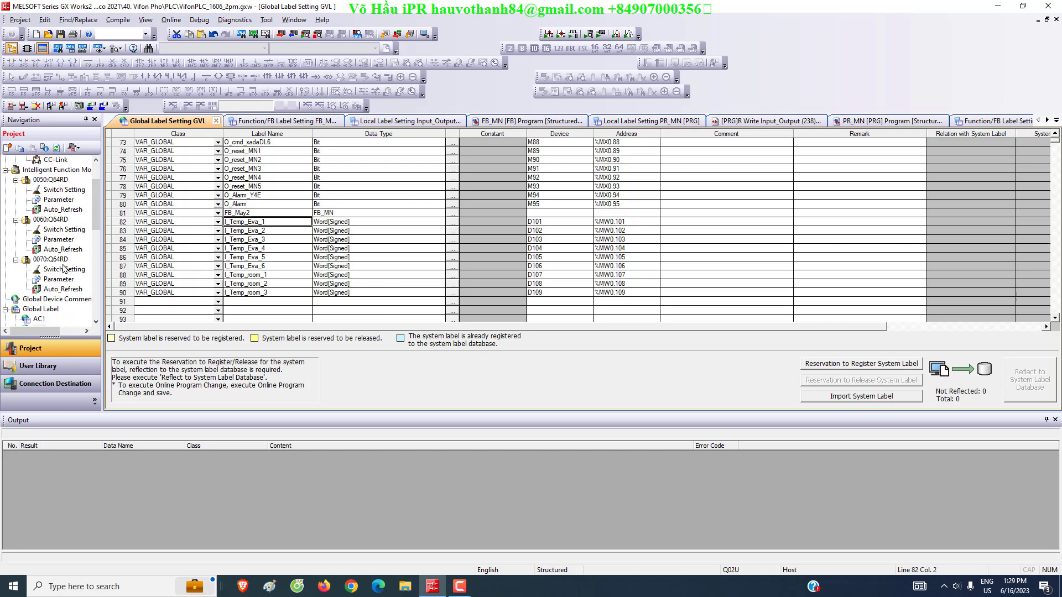
scroll(69, 276, down, 4)
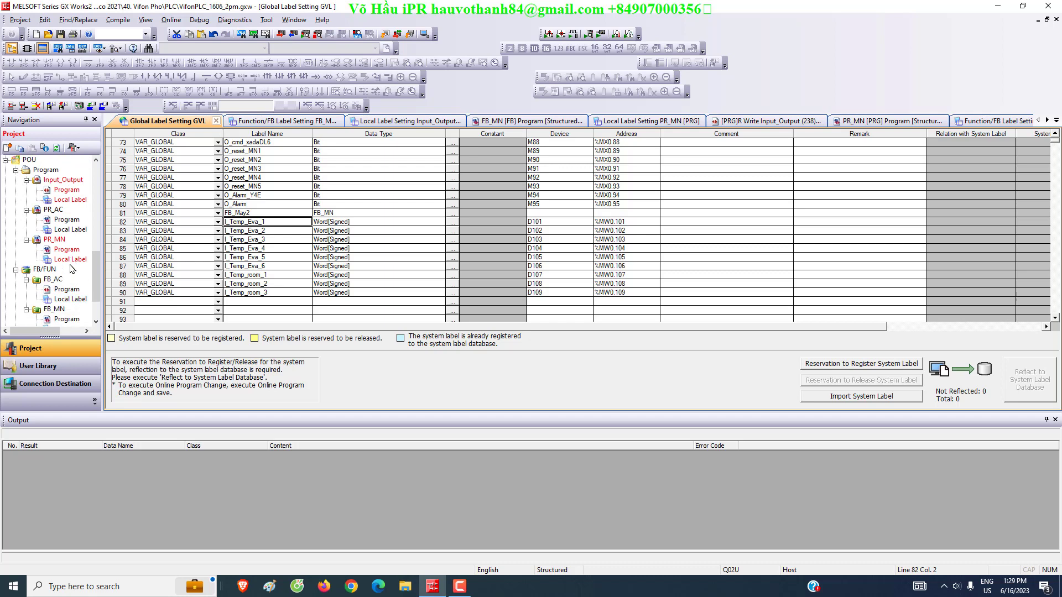
double_click(78, 222)
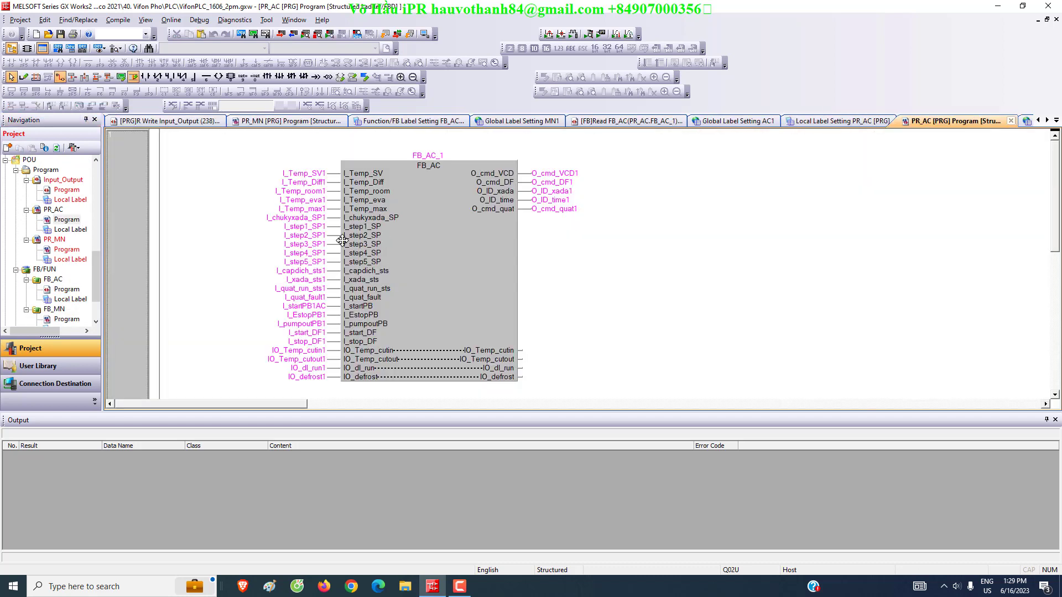
Replace the label on the I_Temp_room input of the FB_AC_1 block with the GVL label I_Temp_room_1
click(305, 191)
double_click(305, 191)
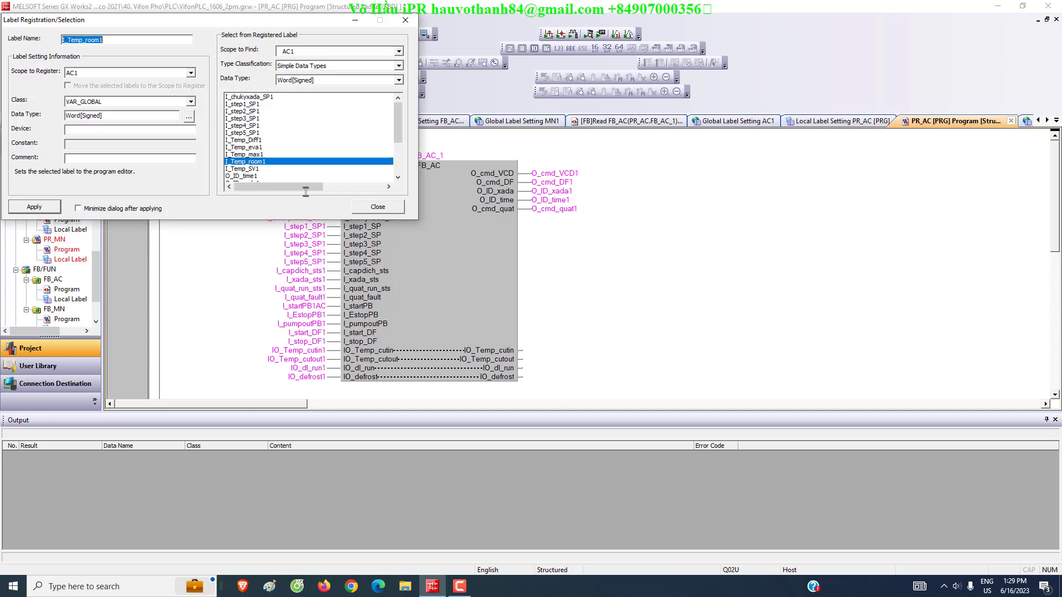
click(301, 51)
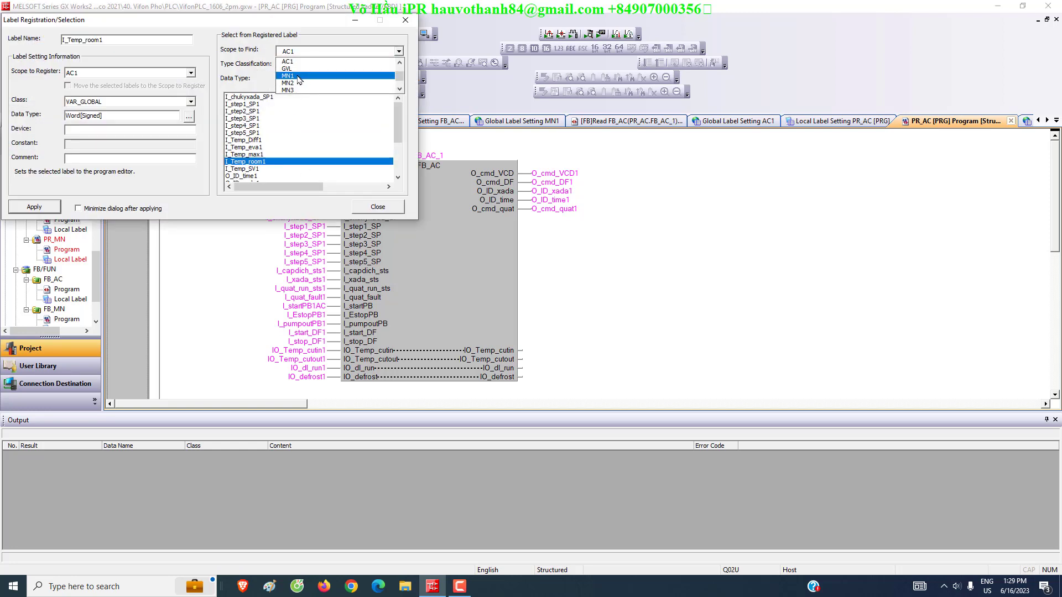
click(297, 70)
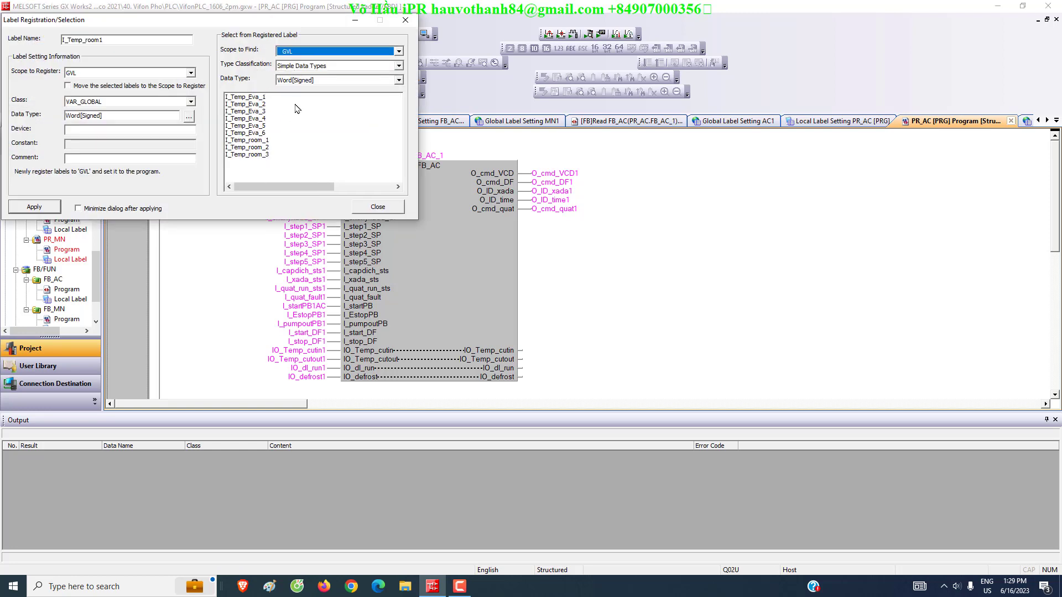
click(264, 141)
click(45, 210)
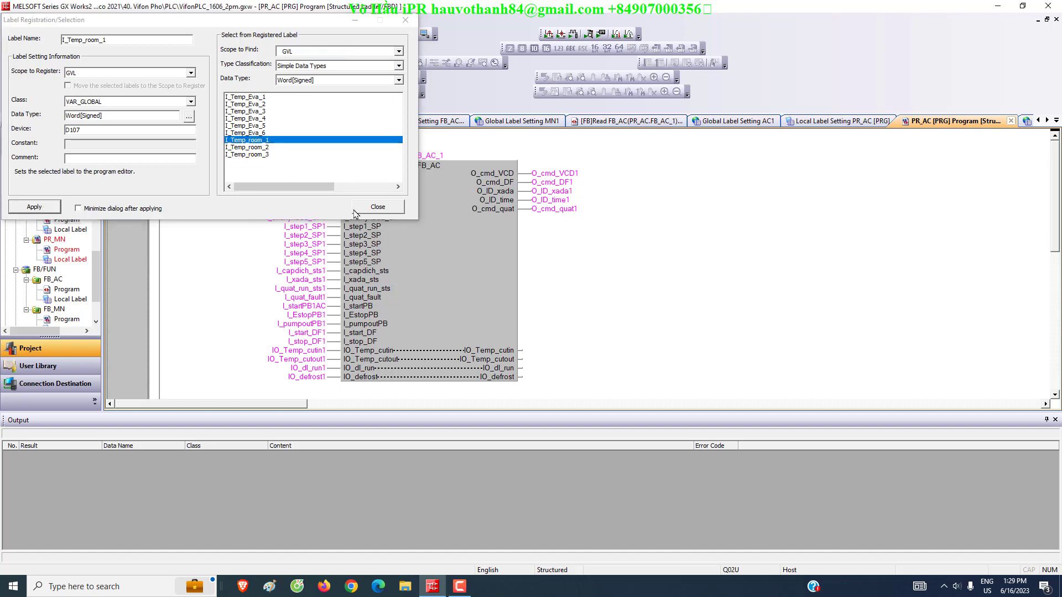
click(377, 207)
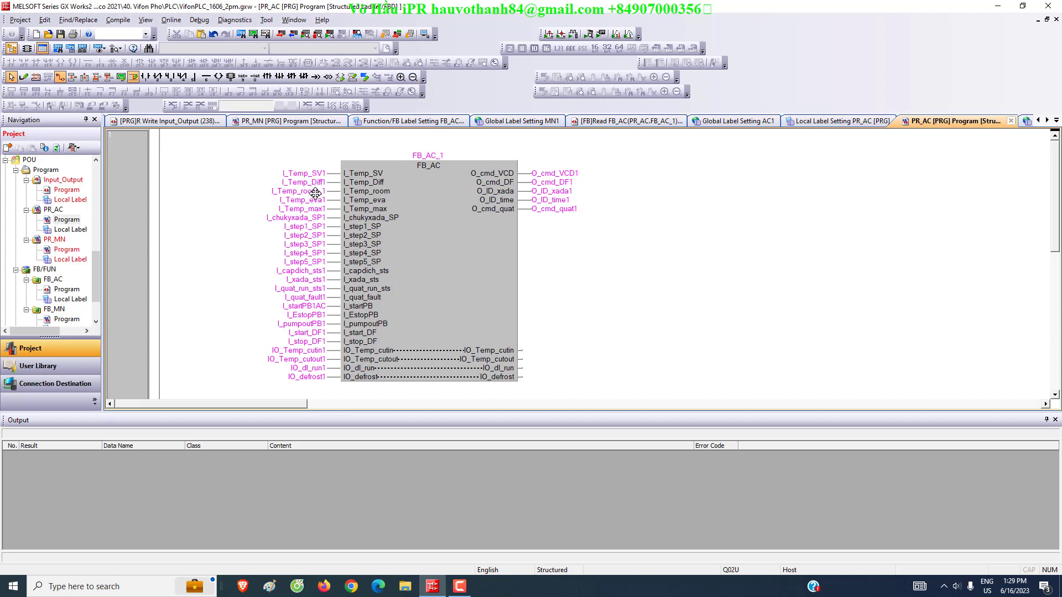
Replace the label on the I_Temp_eva input of the FB_AC_1 block with the GVL label I_Temp_Eva_1
click(311, 200)
double_click(311, 200)
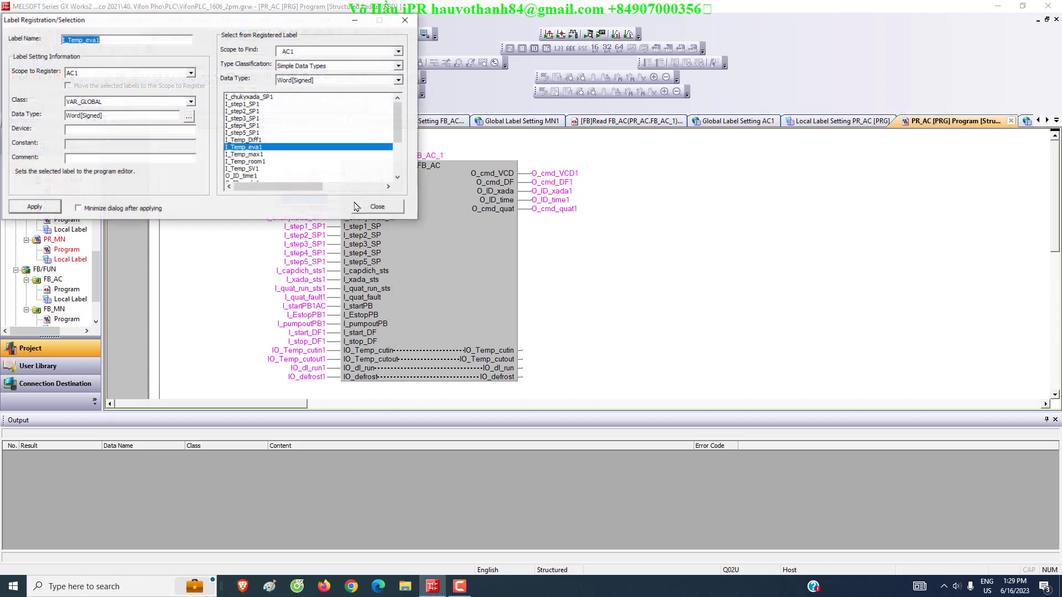
click(315, 56)
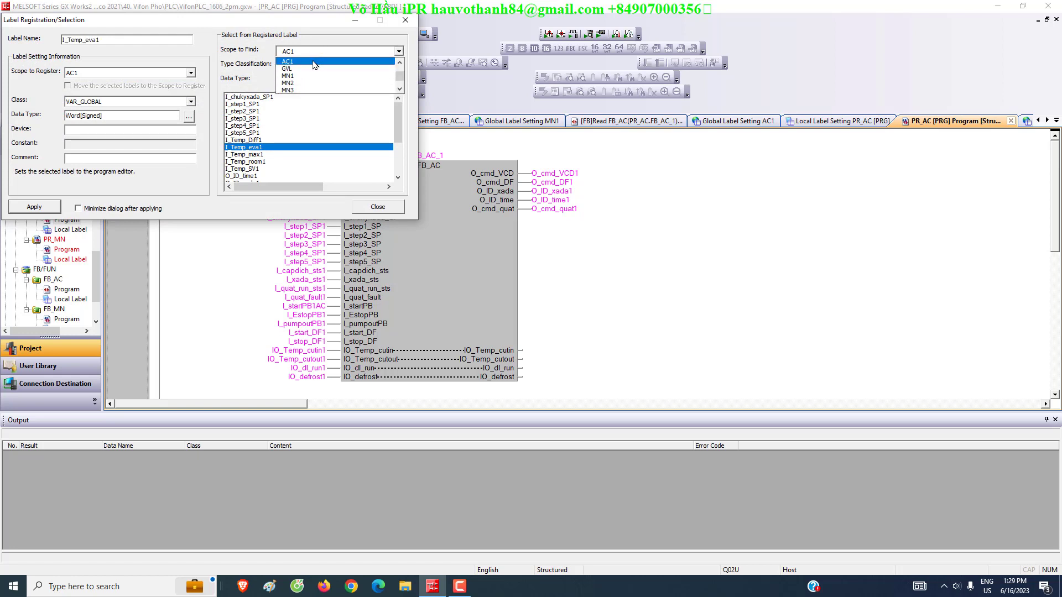
click(305, 76)
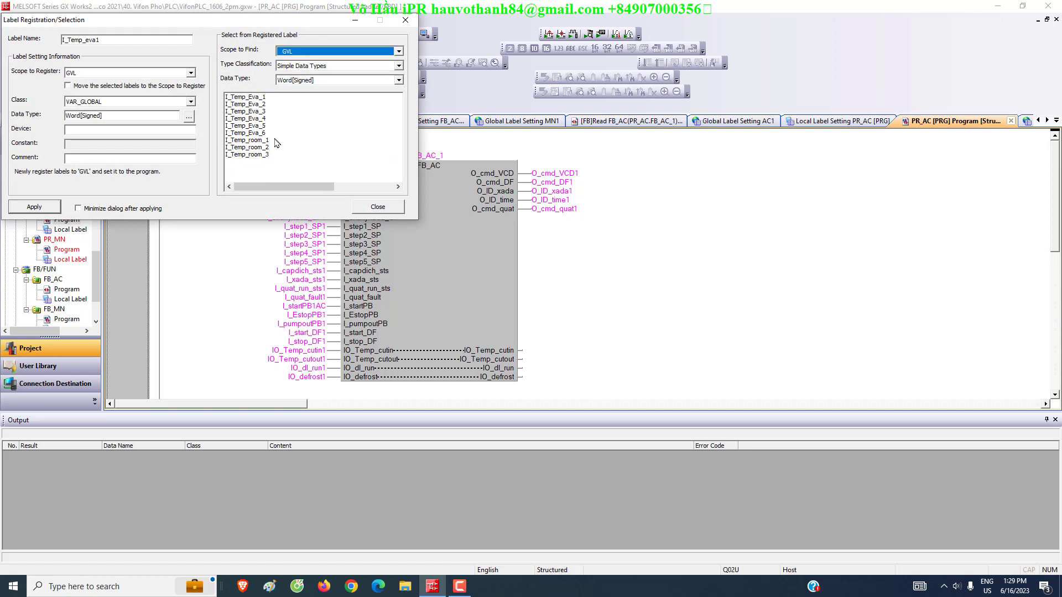
click(258, 99)
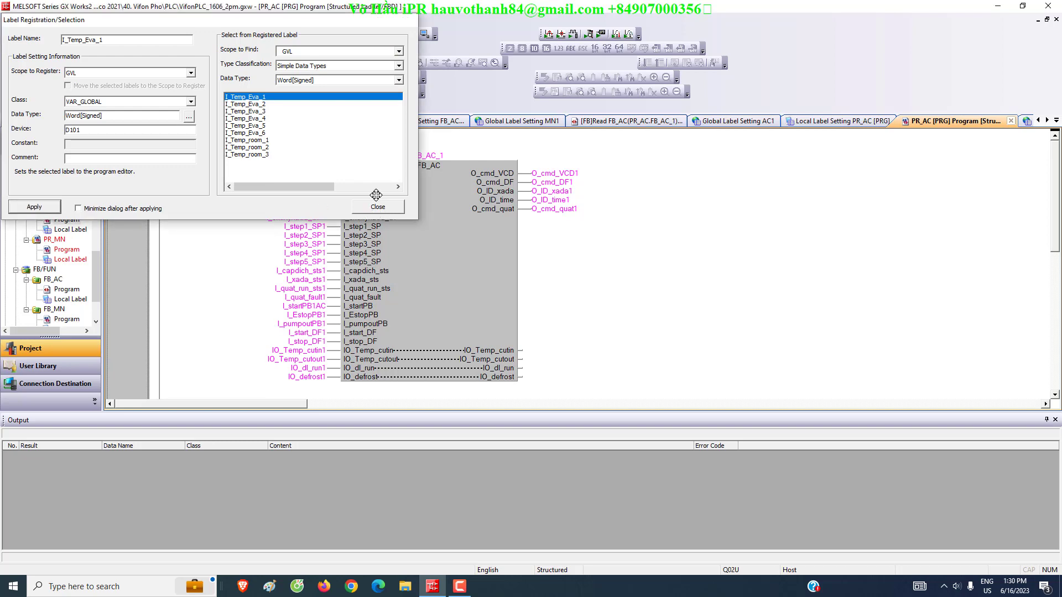
click(369, 208)
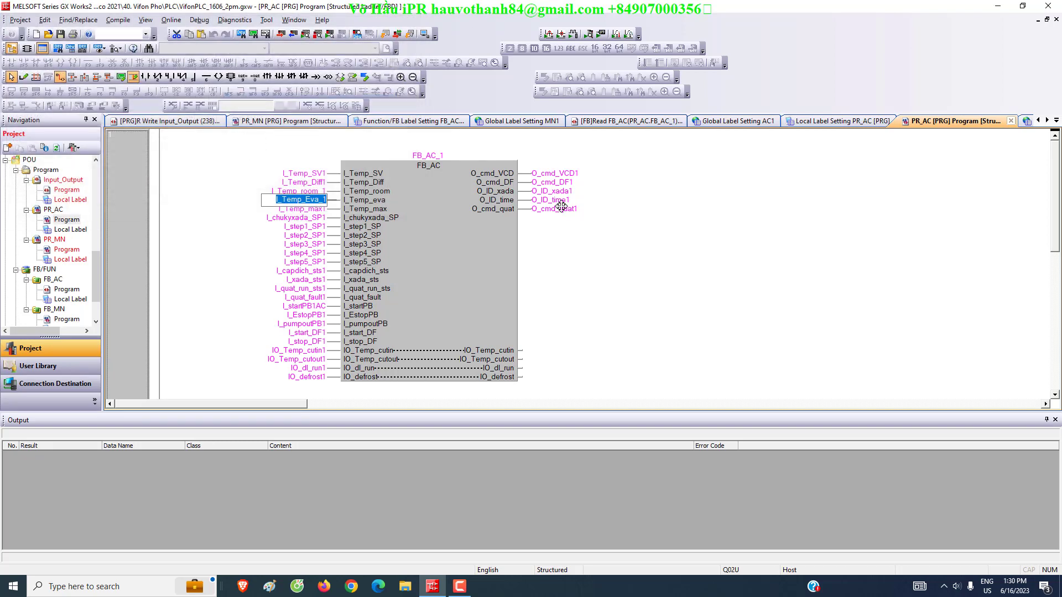
Rebuild the whole project, keeping the duplicated coil and consistency checks enabled
click(118, 19)
click(133, 55)
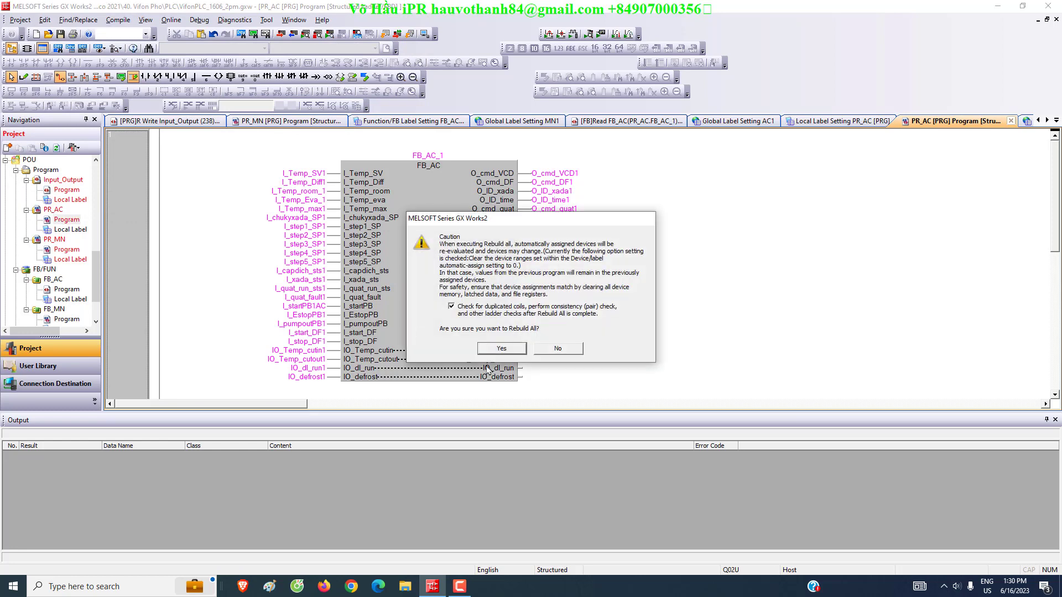
click(502, 349)
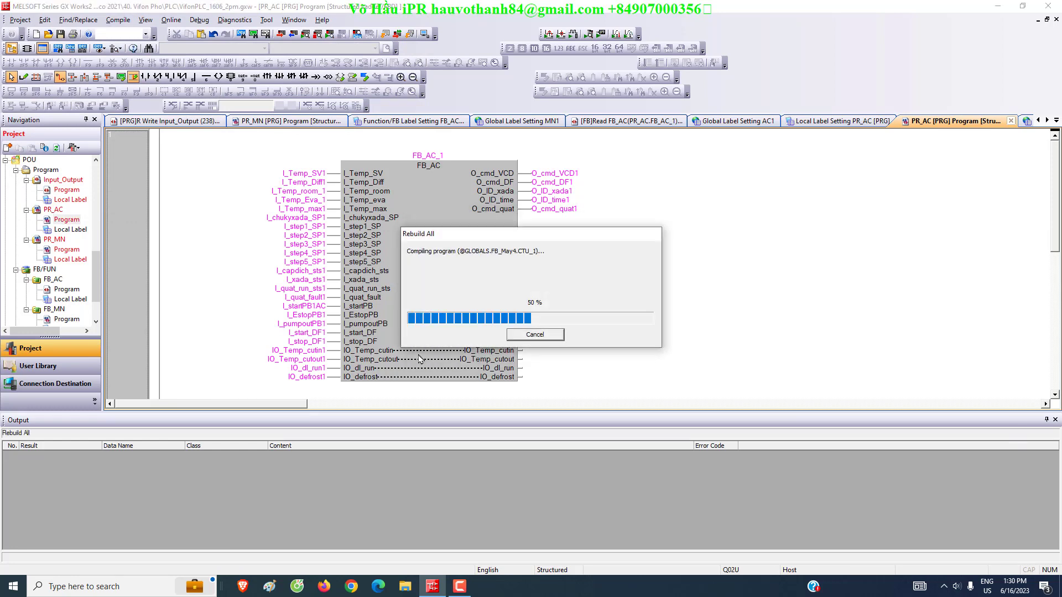
Set up a write to the PLC covering all PLC module data and all three Q64RD intelligent function modules
click(118, 20)
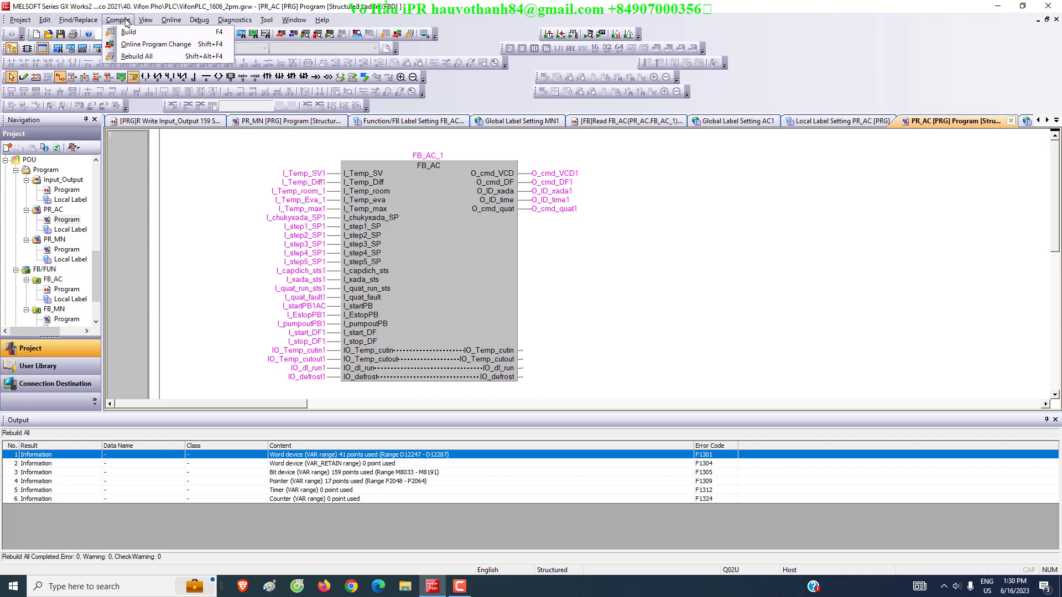
mouse_move(171, 20)
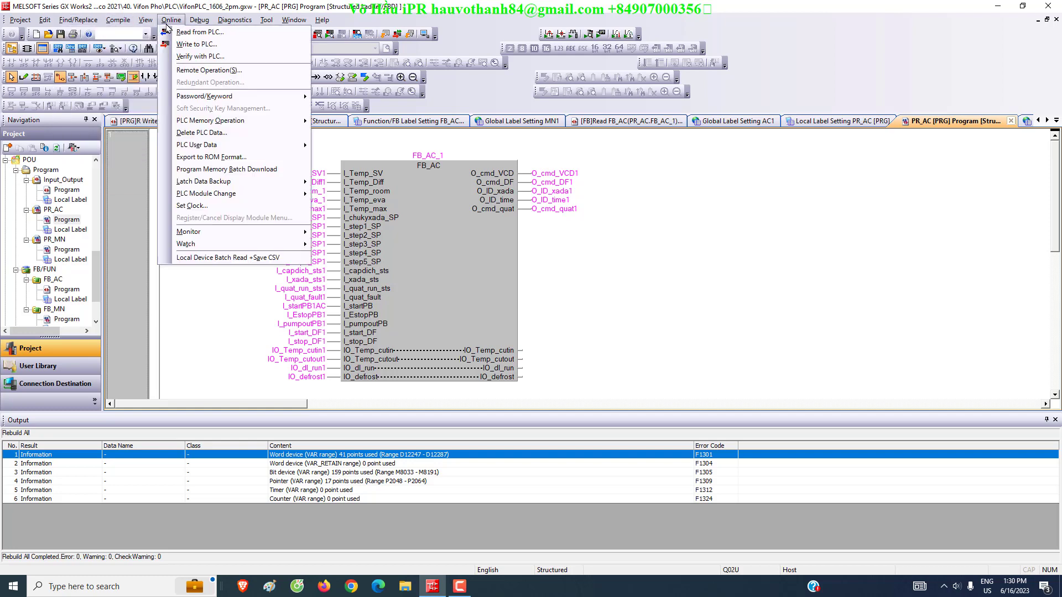
click(179, 47)
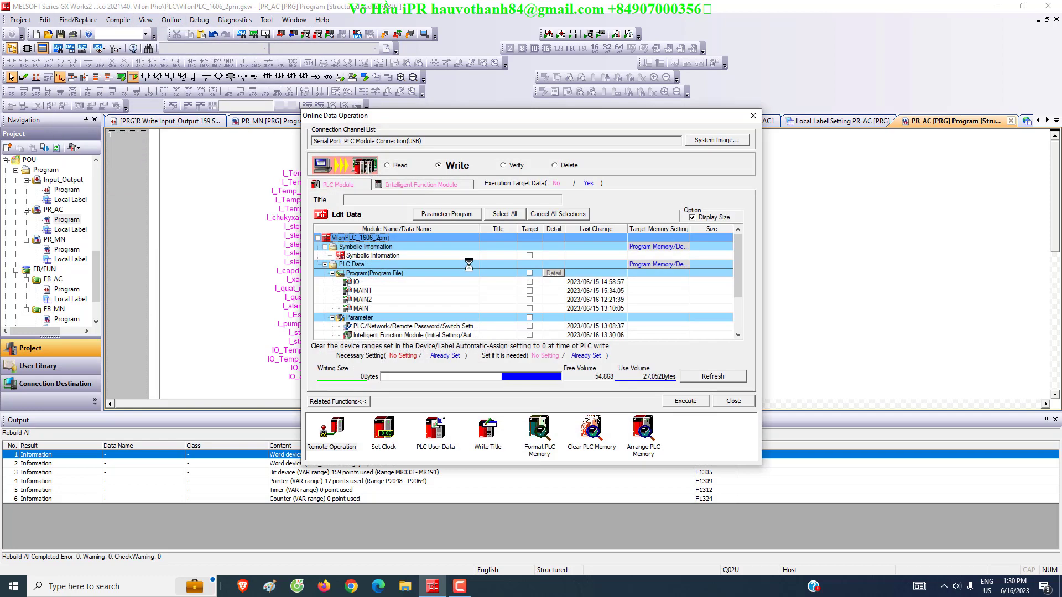
click(503, 216)
click(432, 184)
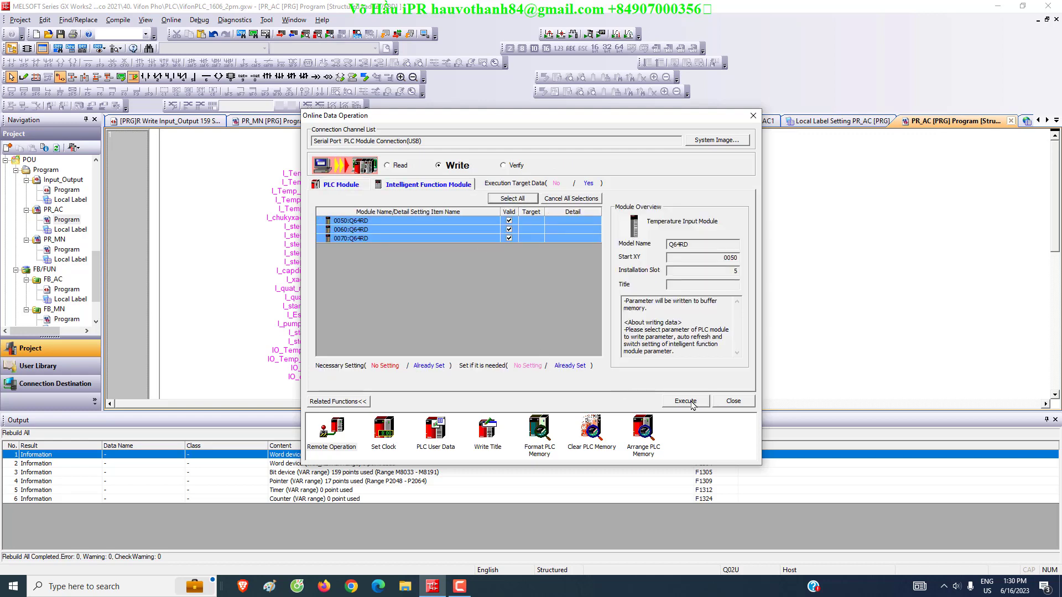
click(356, 185)
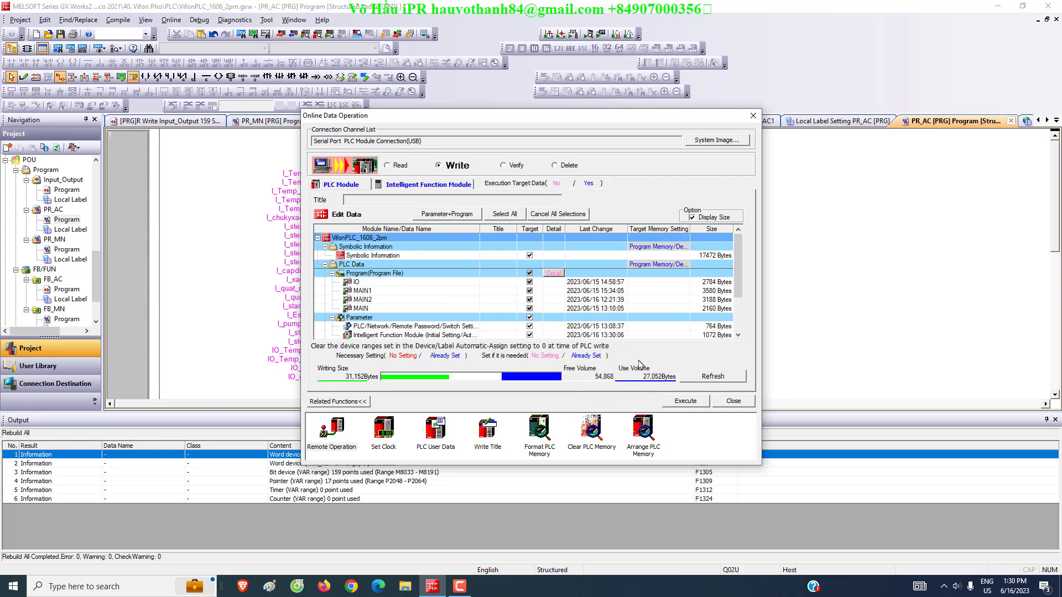
Execute the write to the PLC, overwriting all existing files, and perform a remote-RUN of the CPU
click(685, 401)
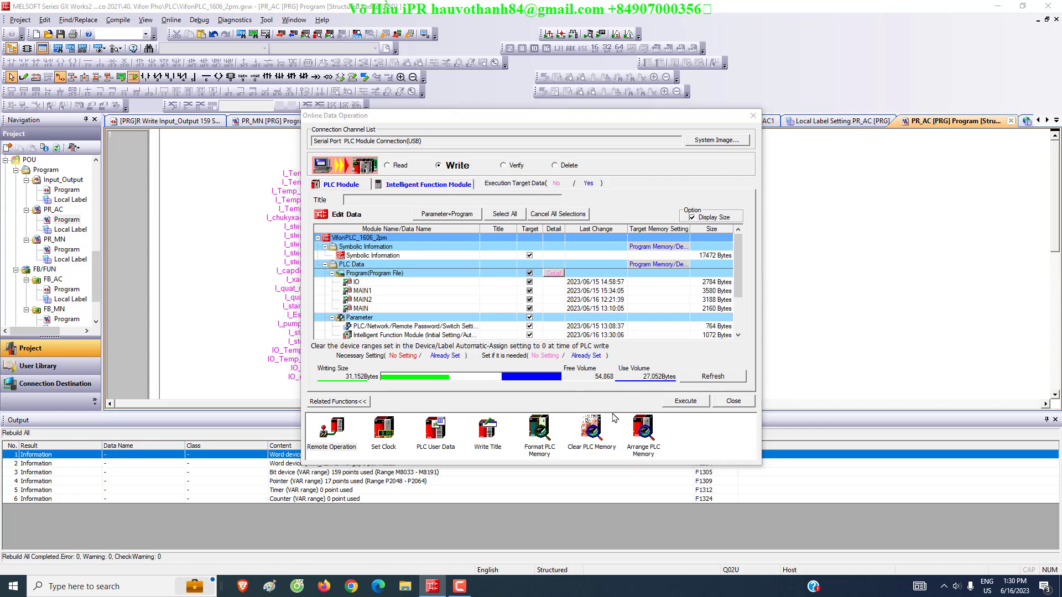
click(572, 407)
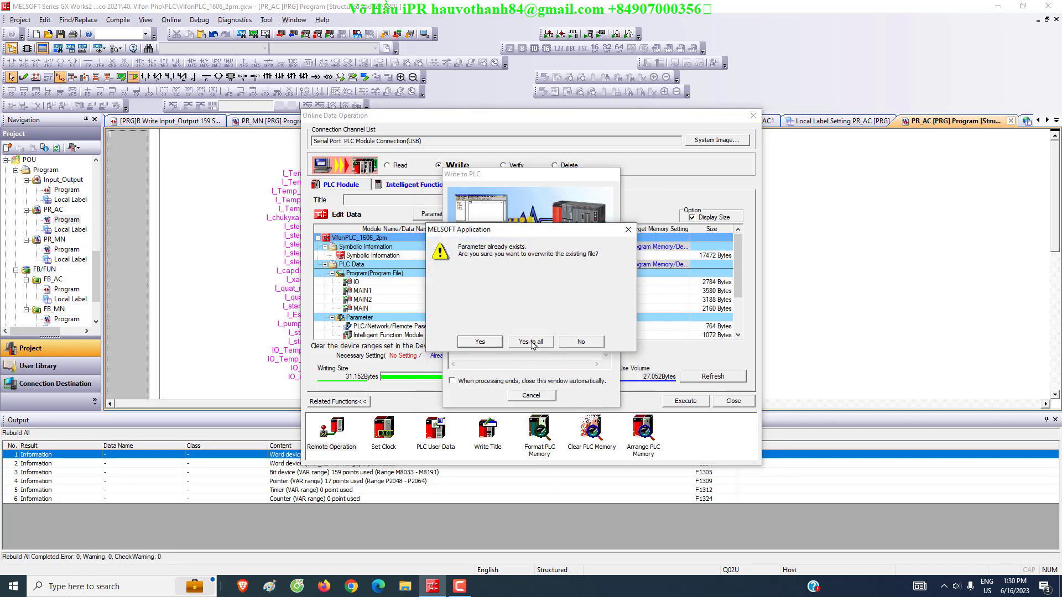
click(533, 342)
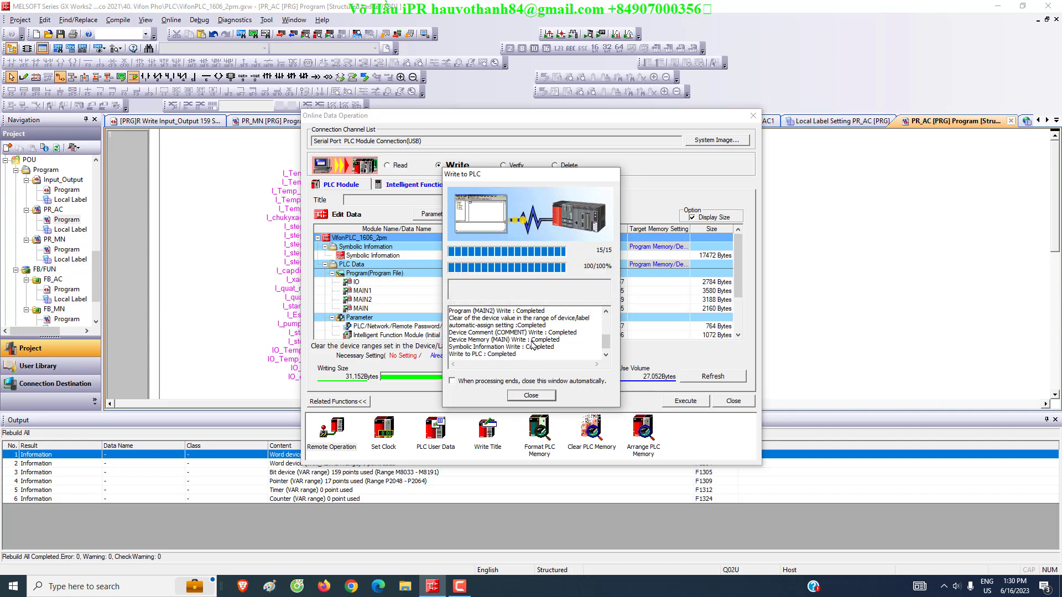
click(531, 395)
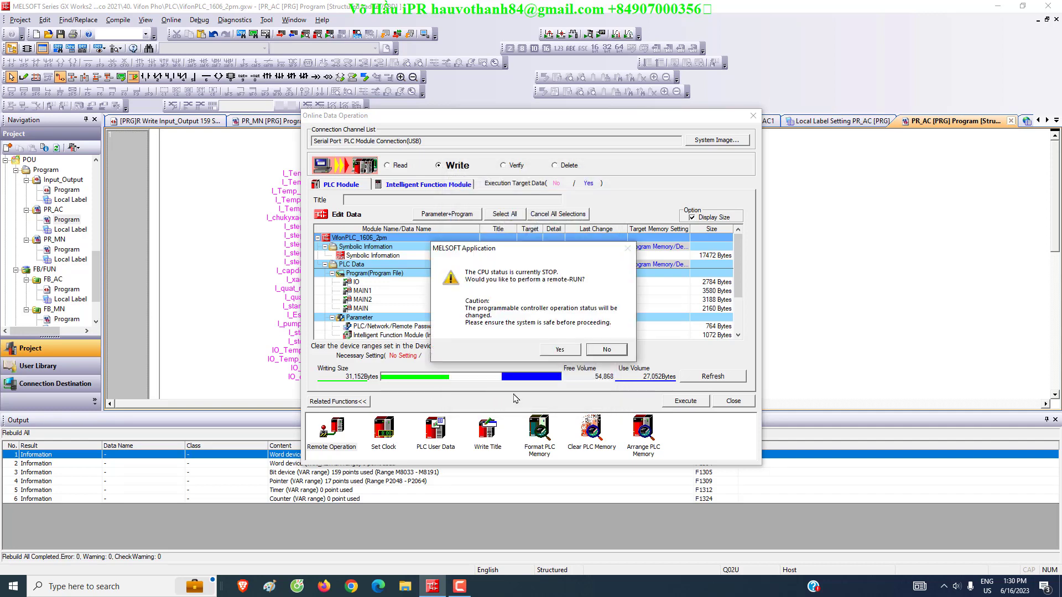
click(562, 352)
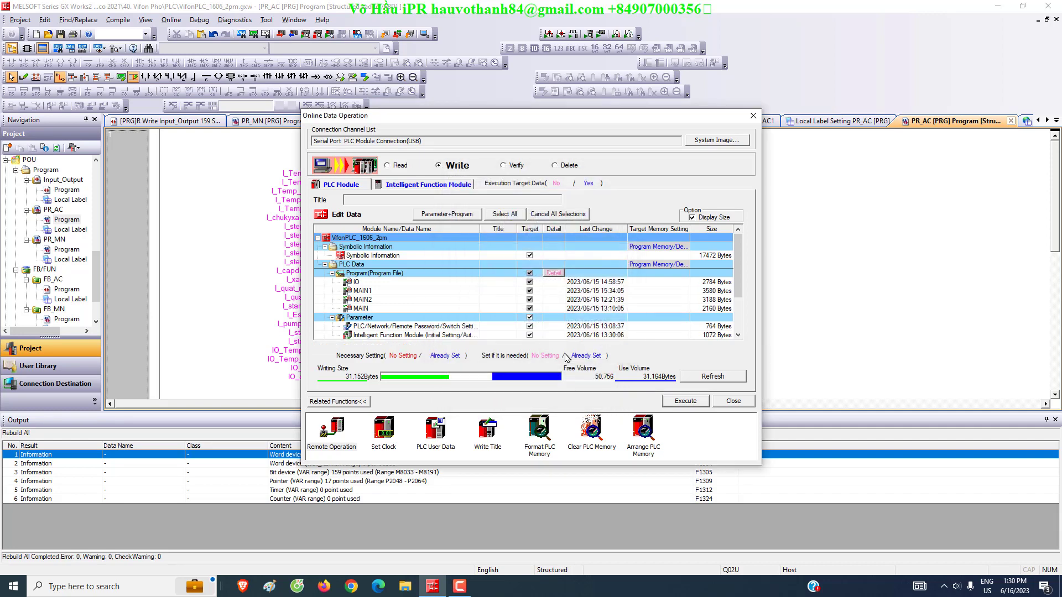
click(733, 401)
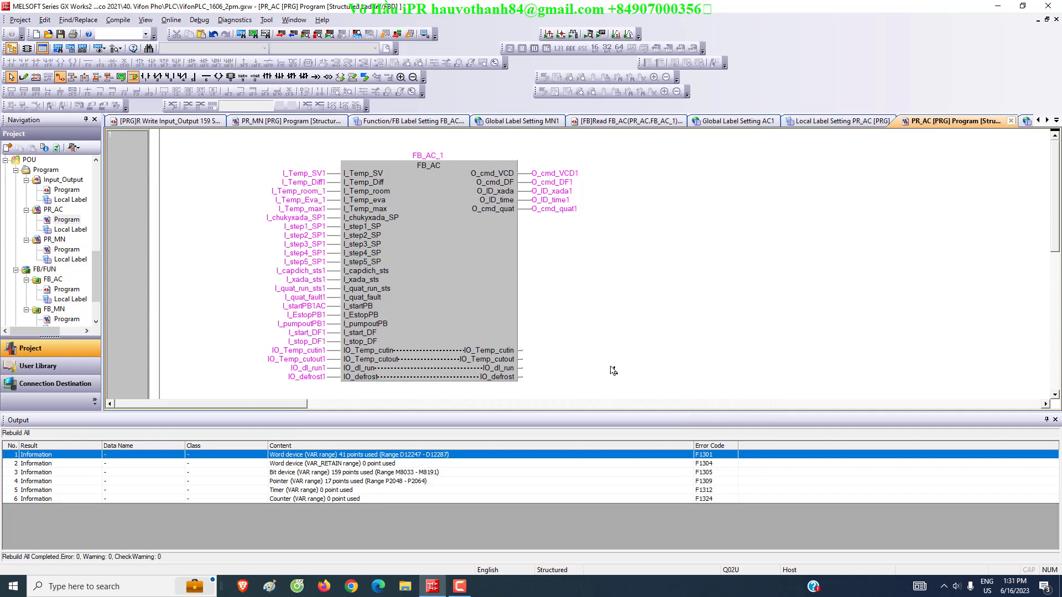
Start monitoring the programs without choosing an FB_MN instance, and verify the CPU program beforehand
click(305, 34)
click(351, 79)
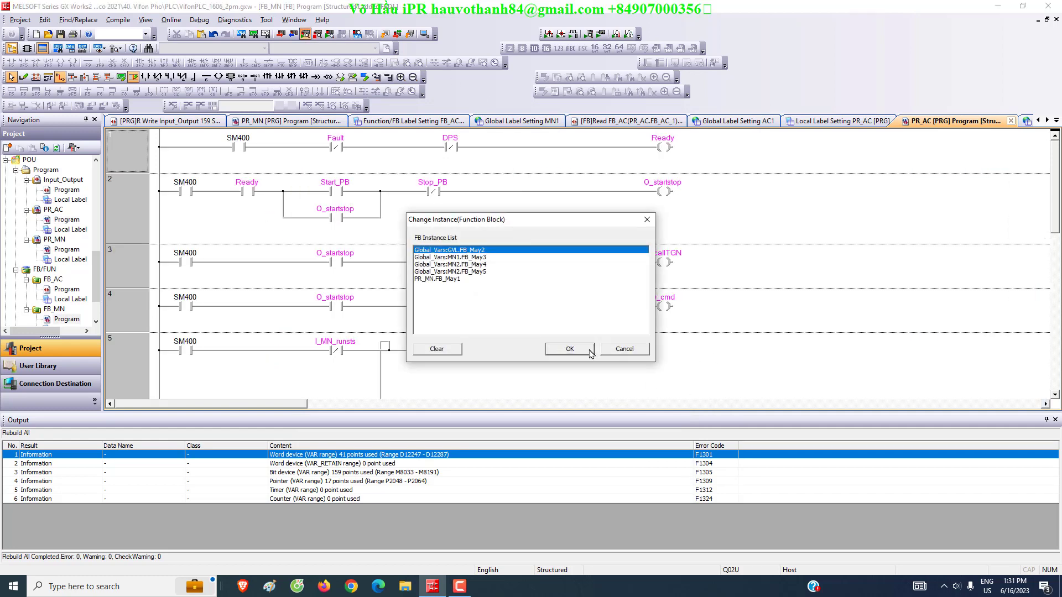
click(625, 349)
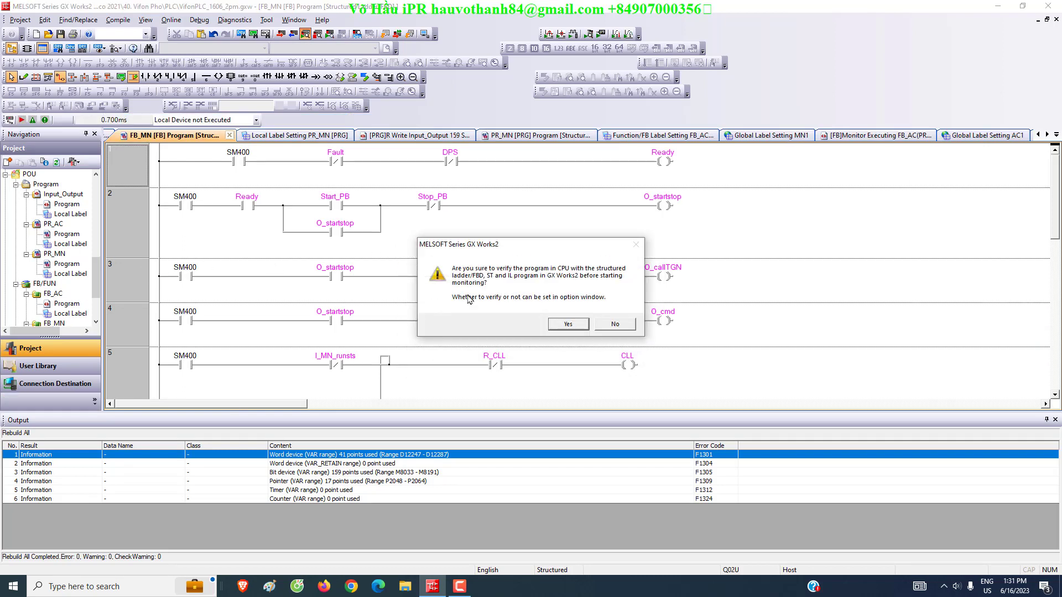
click(569, 325)
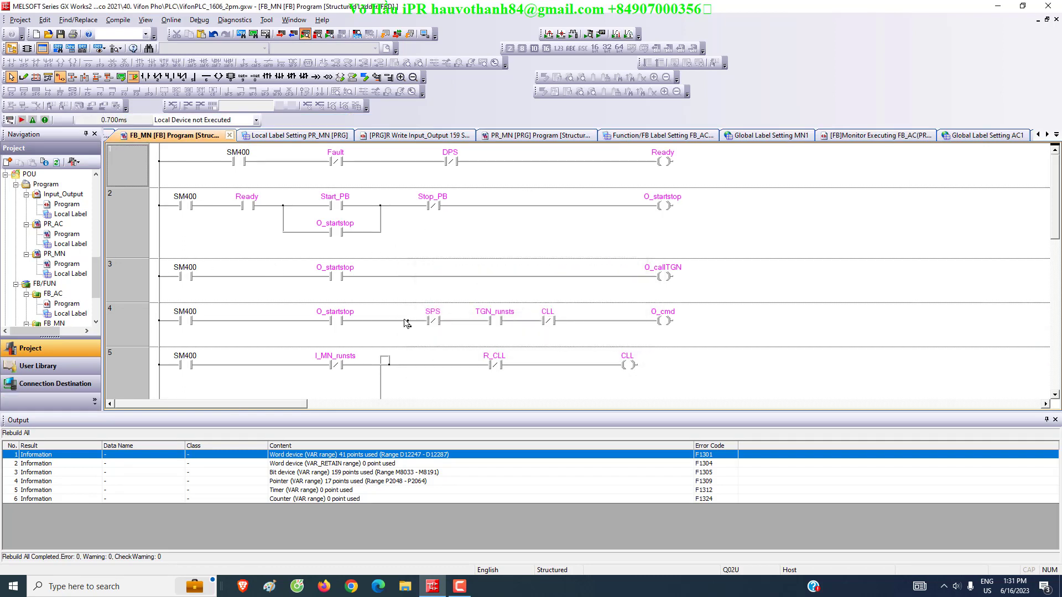
Examine the live values of the FB_AC_1 block in PR_AC and the FB_May1 block in PR_MN
double_click(67, 234)
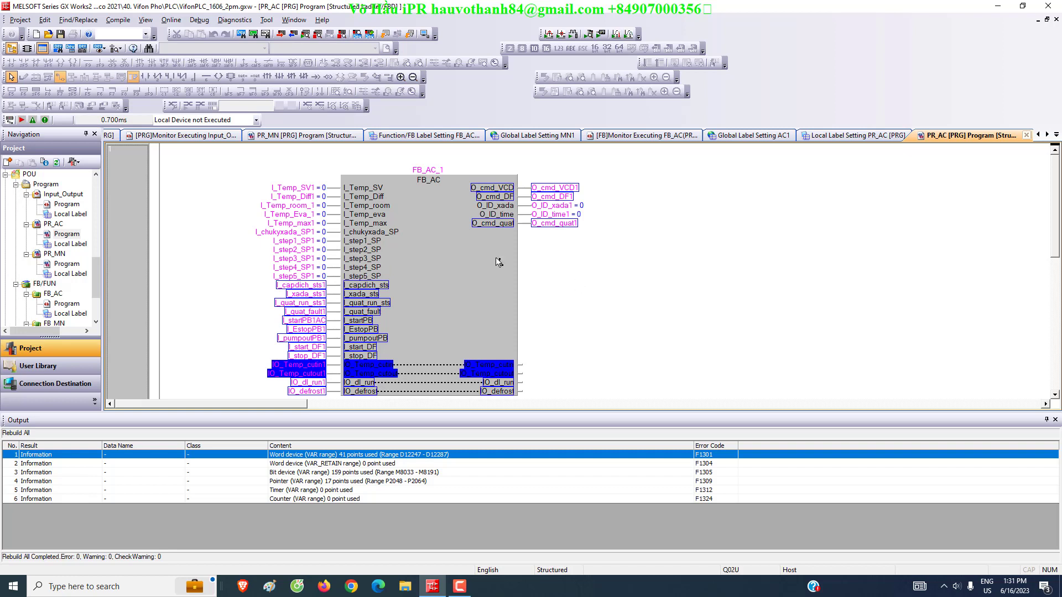
mouse_move(297, 211)
double_click(67, 264)
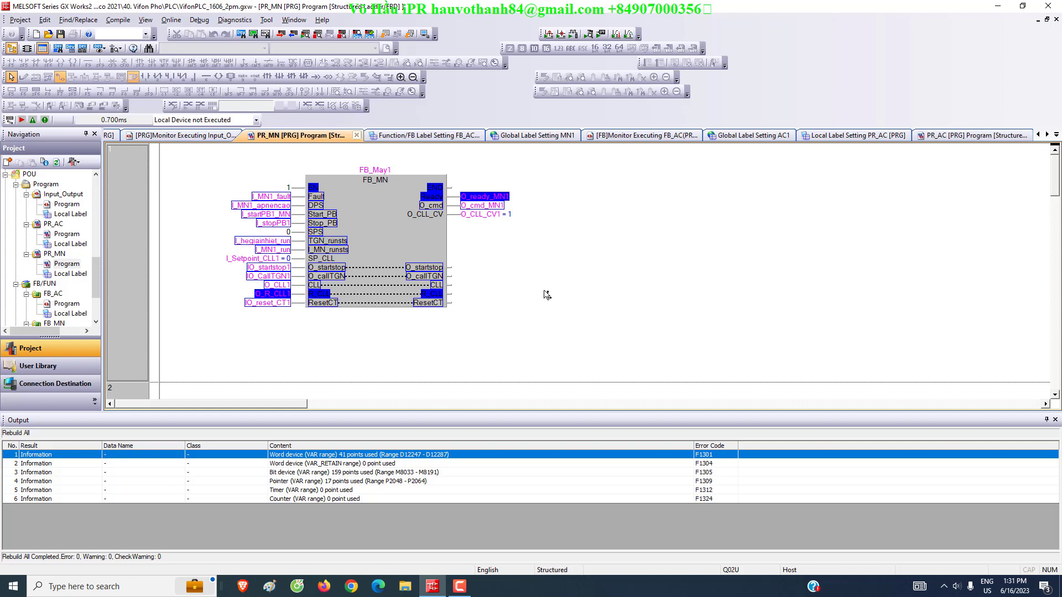
Pulse the start input I_startPB1AC of FB_AC_1 in PR_AC by setting its value ON and back OFF
click(67, 235)
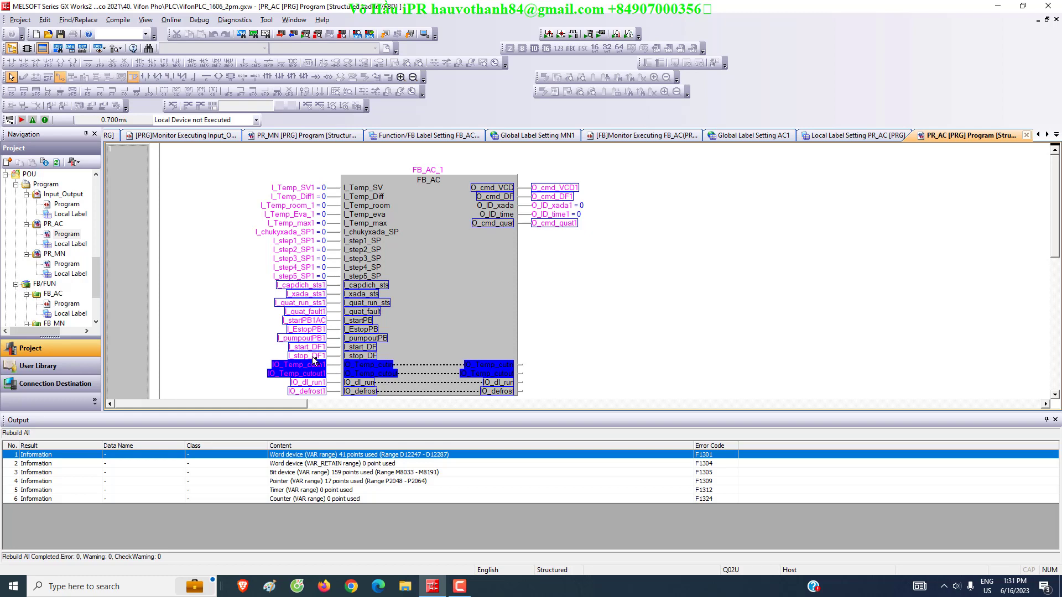
mouse_move(315, 330)
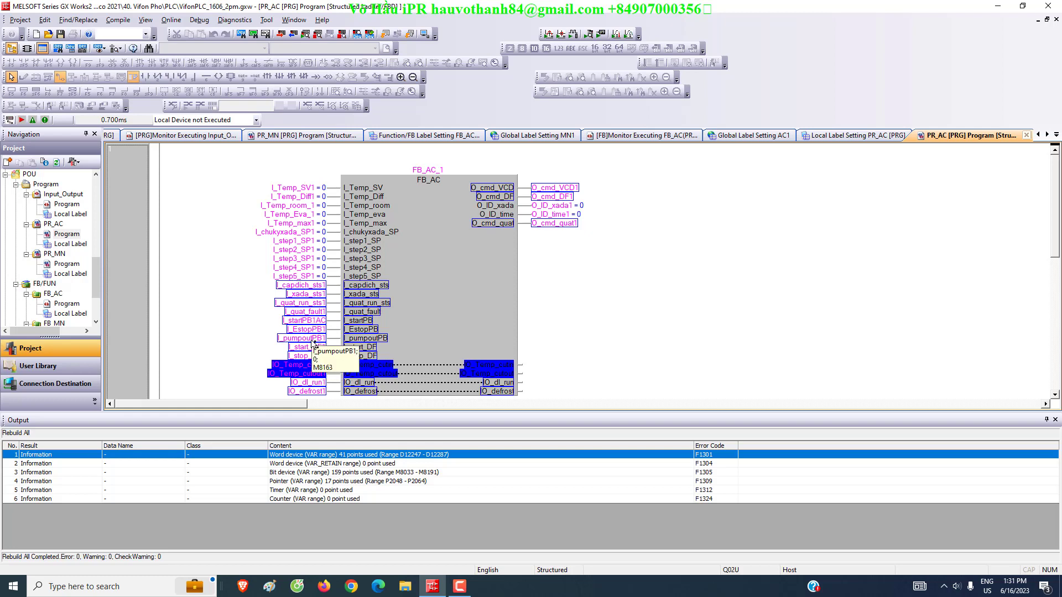
double_click(314, 320)
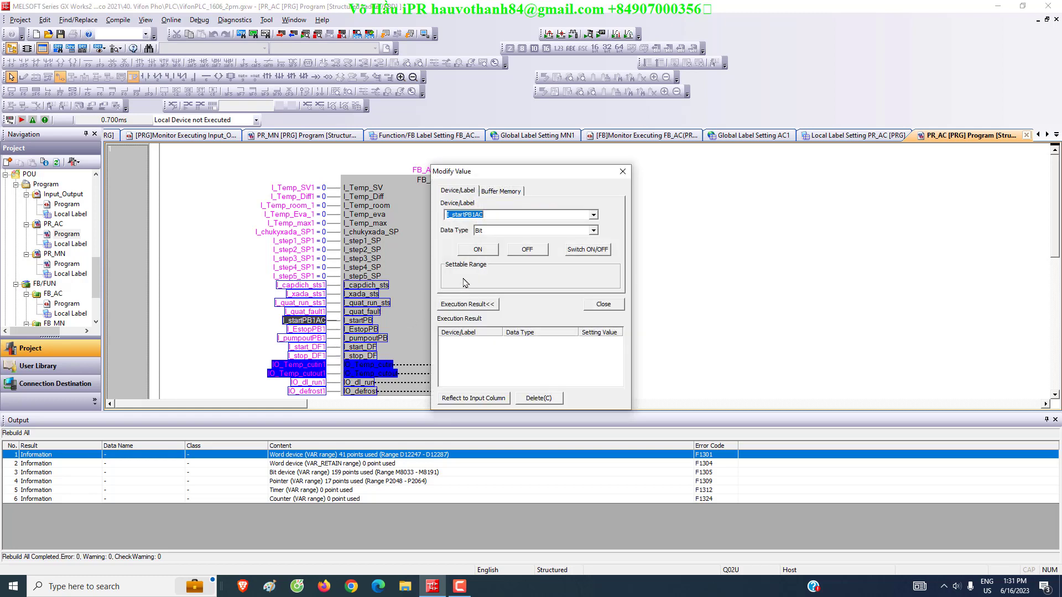
click(478, 249)
click(527, 250)
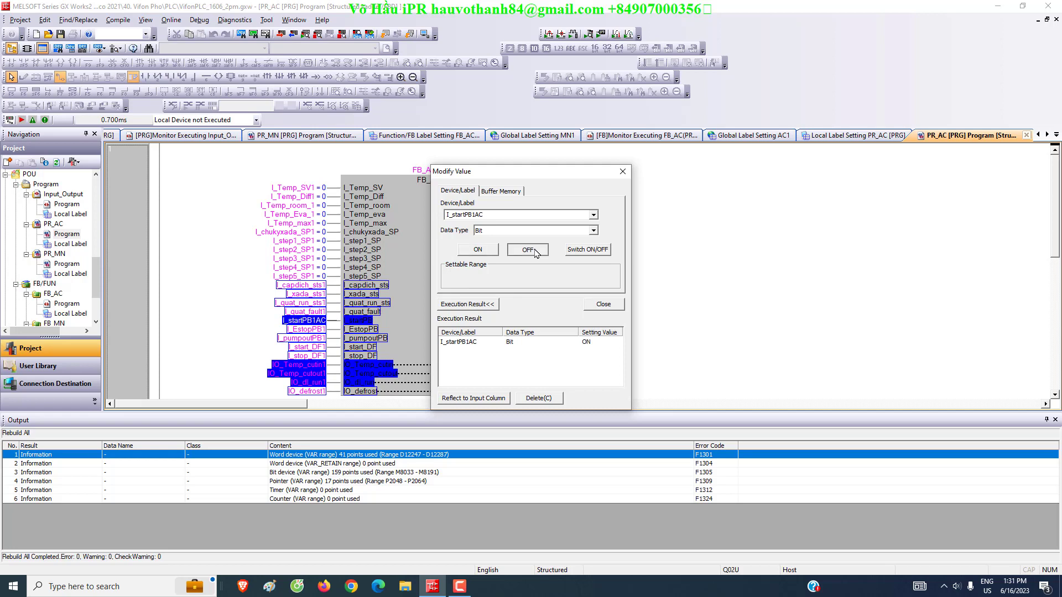
click(623, 172)
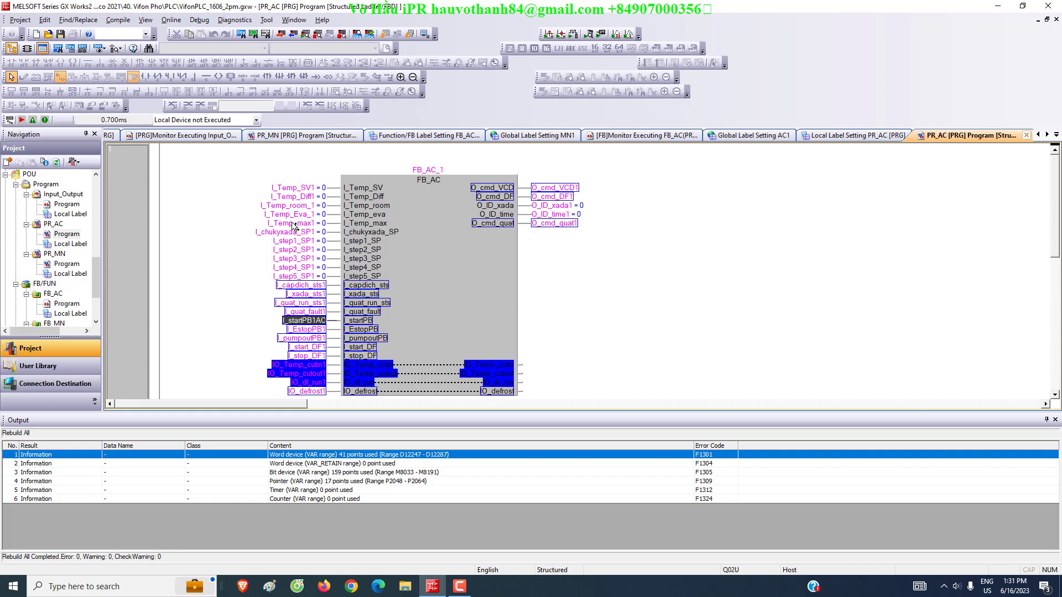
mouse_move(293, 227)
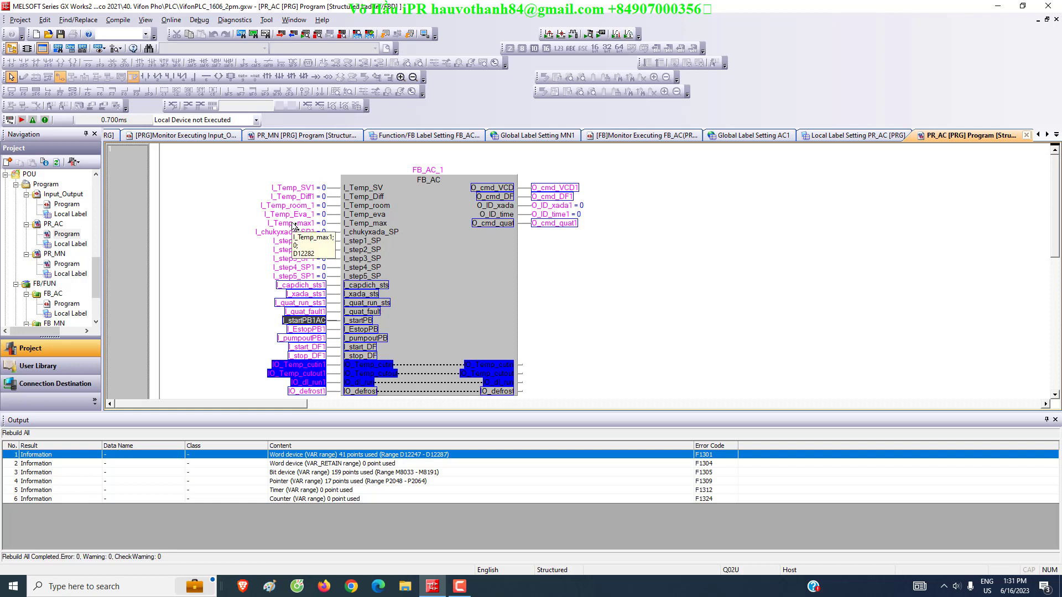